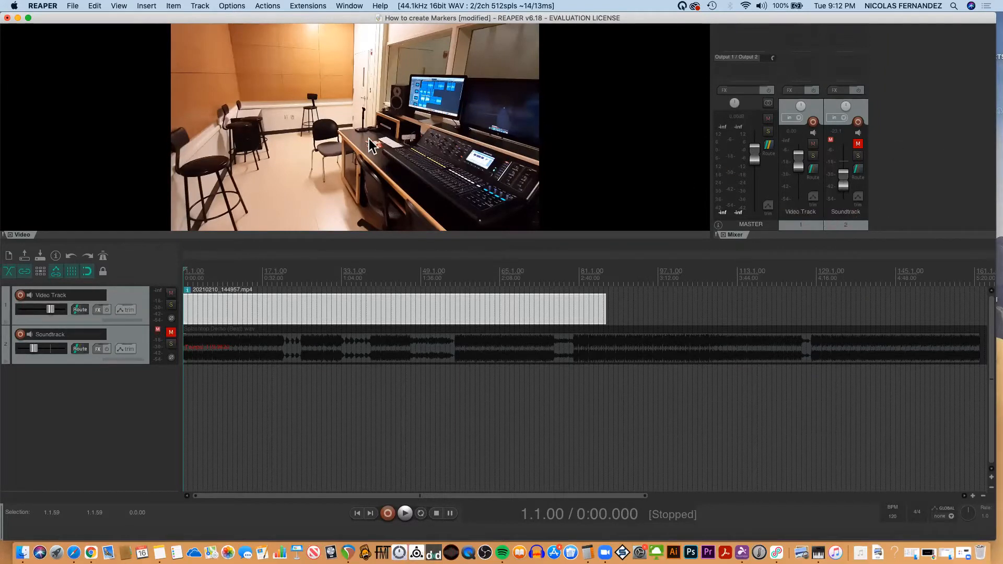
Show the Big Clock and dock it in the docker beside the video.
click(118, 7)
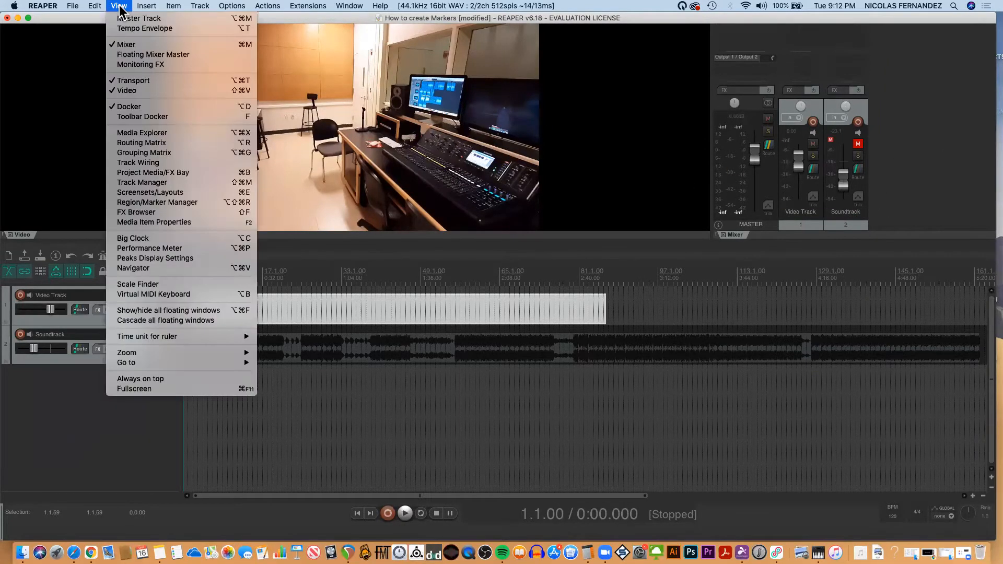
click(144, 245)
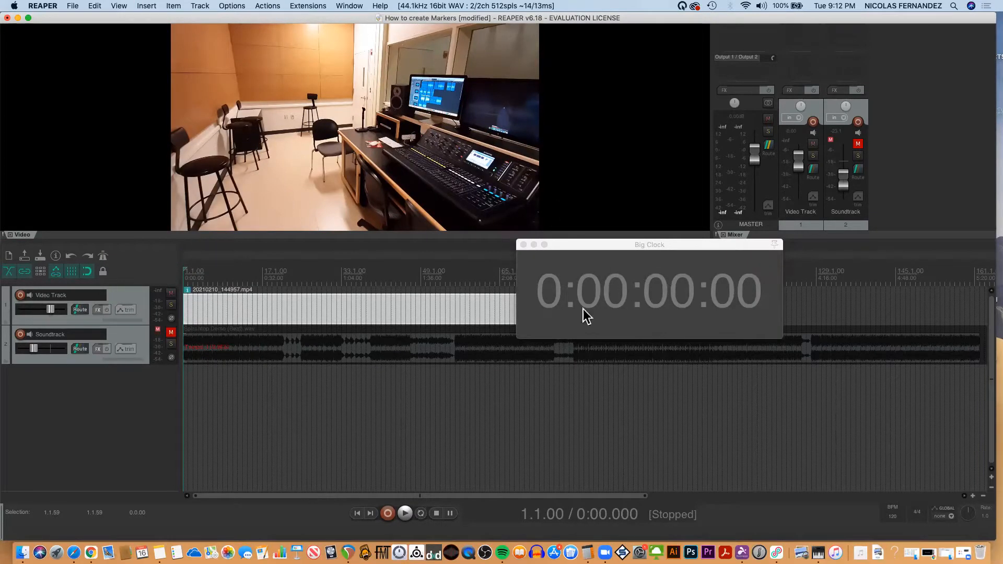
right_click(611, 282)
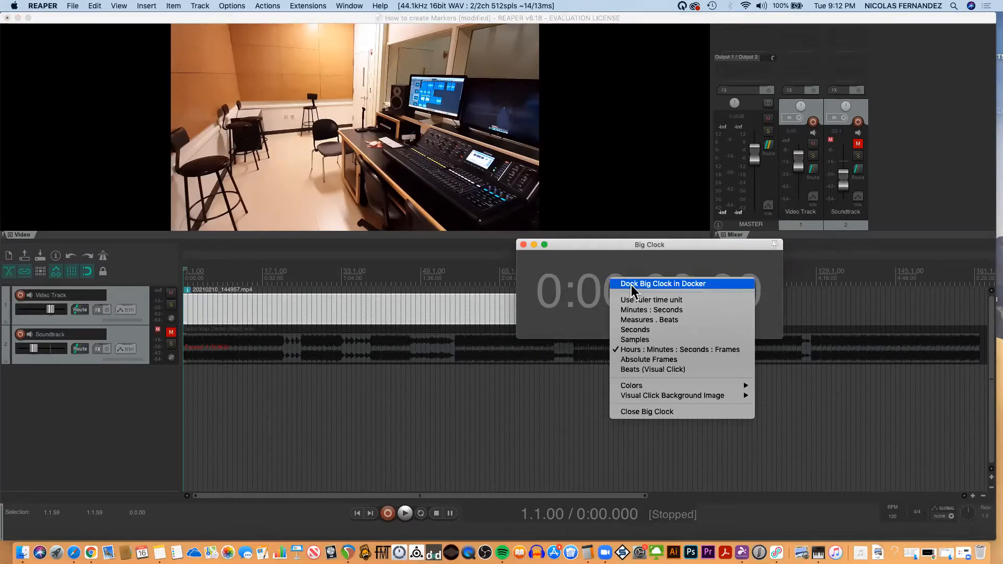
click(632, 286)
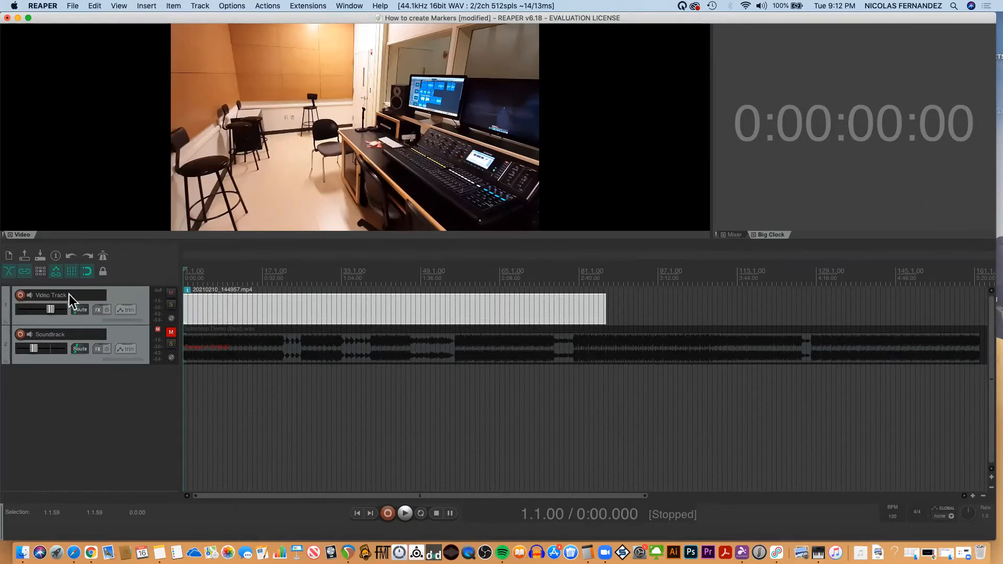
Set the Video Track to a custom green color.
right_click(124, 296)
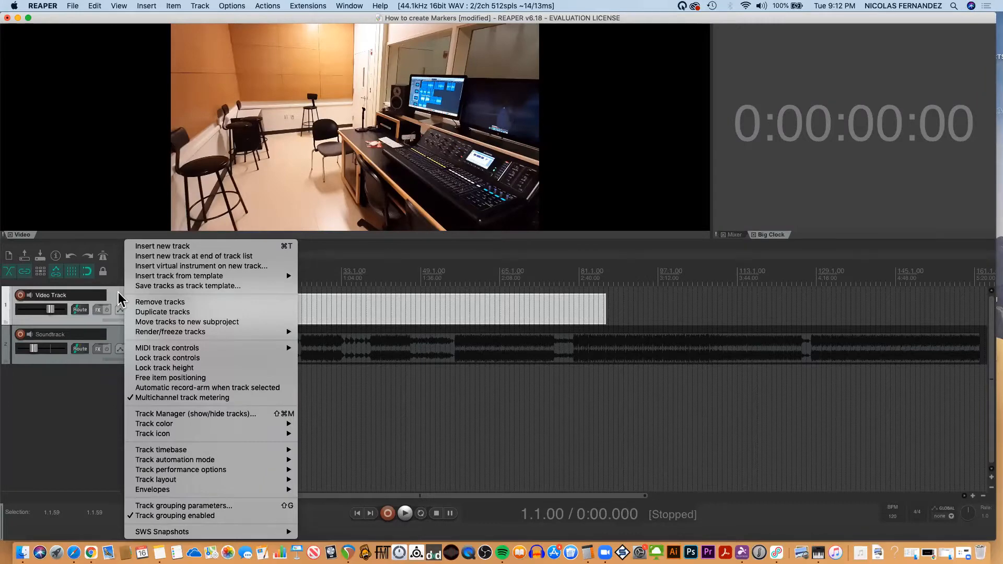
mouse_move(158, 427)
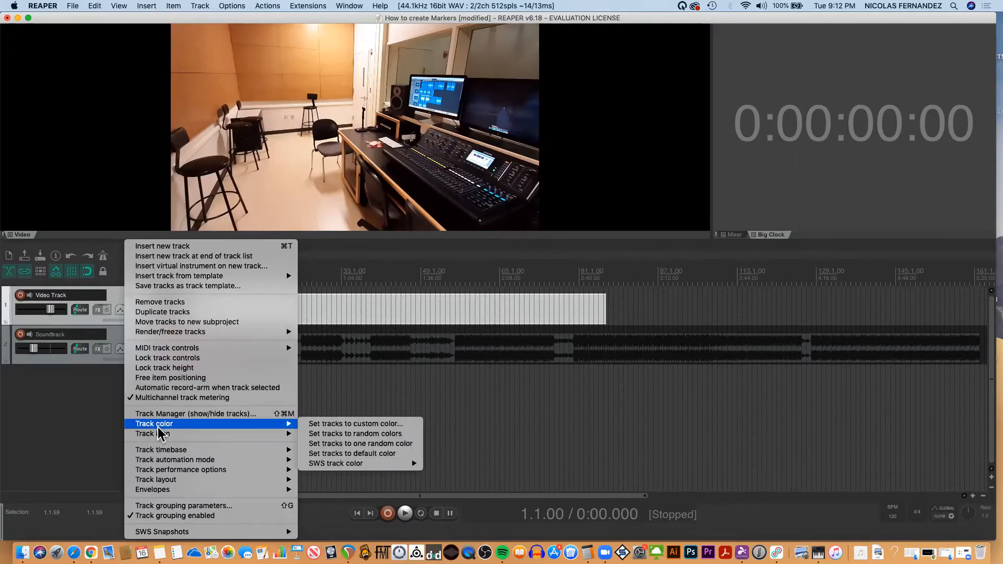
click(325, 424)
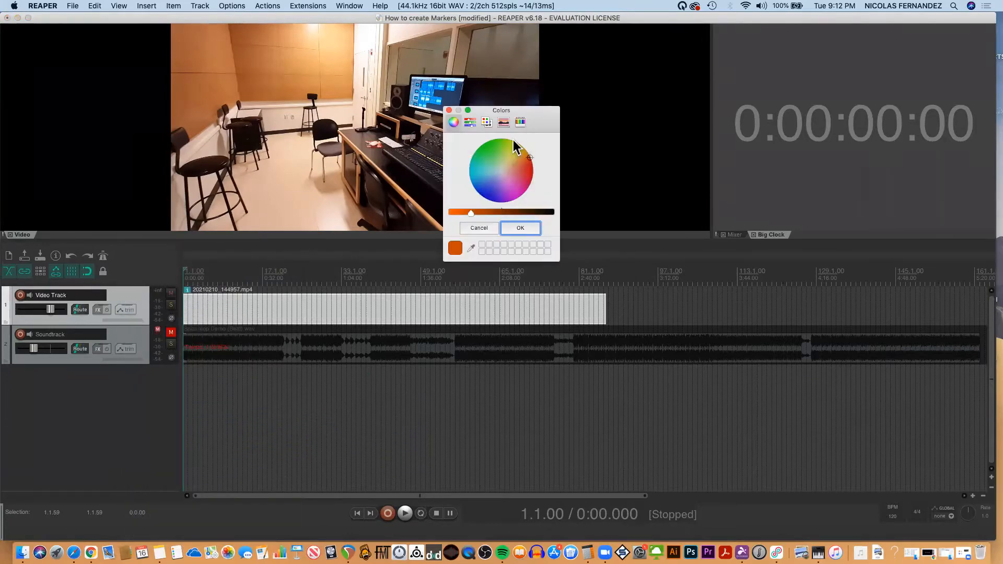
click(487, 148)
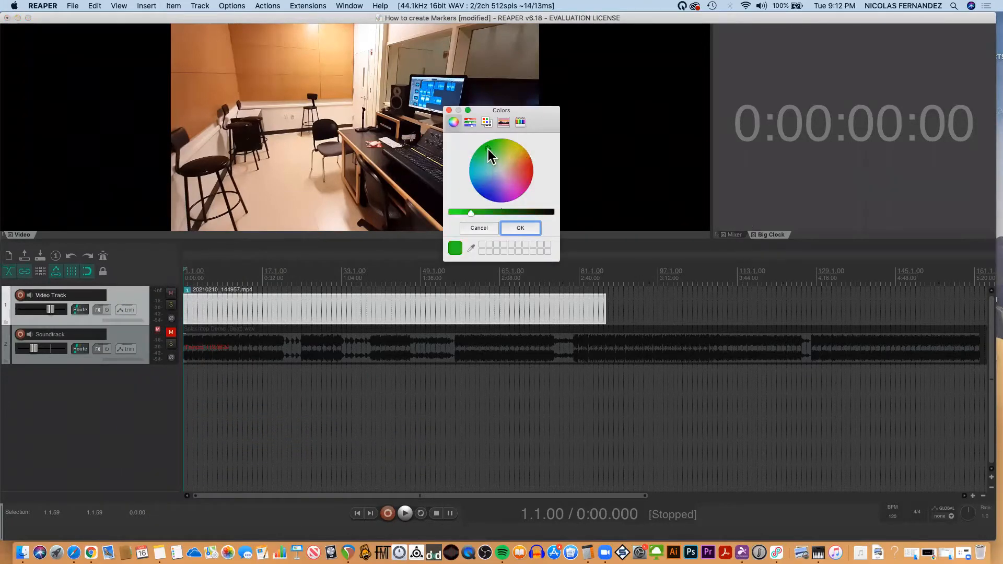
click(521, 228)
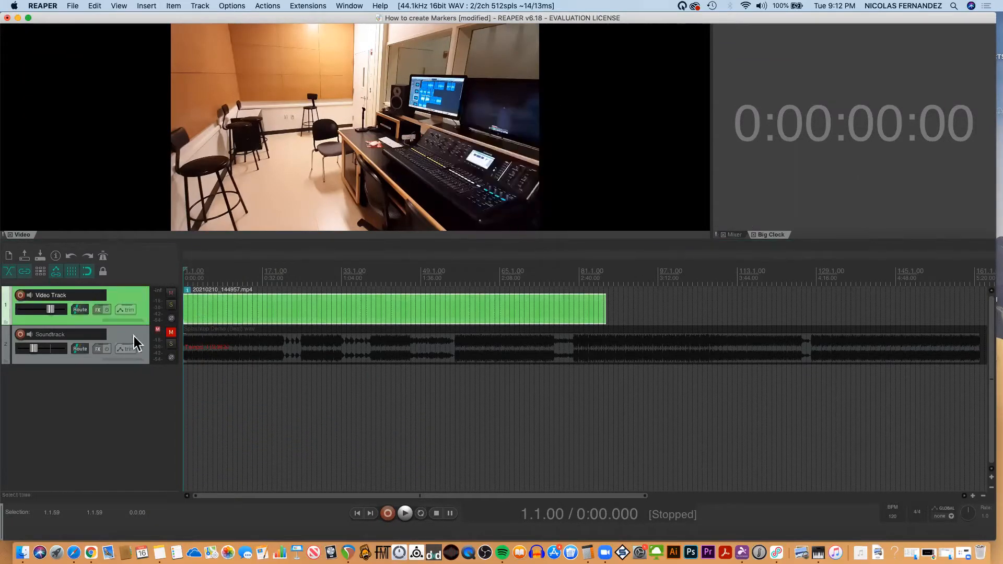
Set the Soundtrack track to a custom violet-blue color.
click(117, 337)
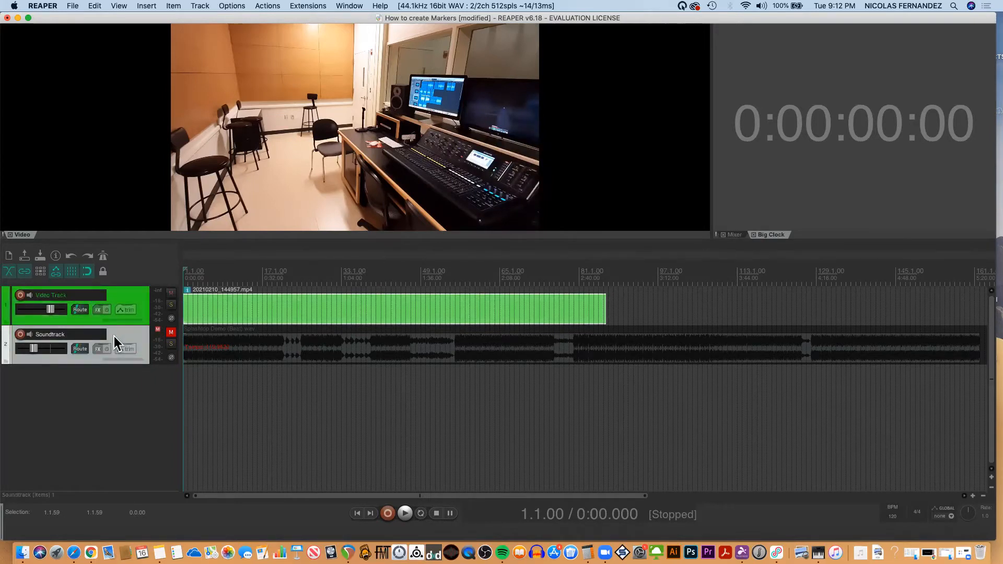
right_click(114, 336)
mouse_move(158, 448)
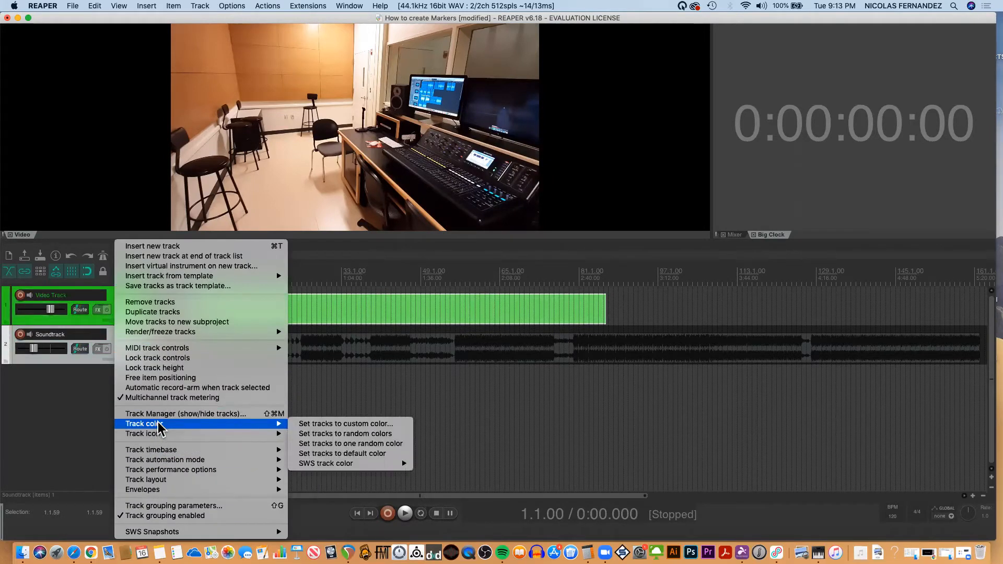
mouse_move(264, 425)
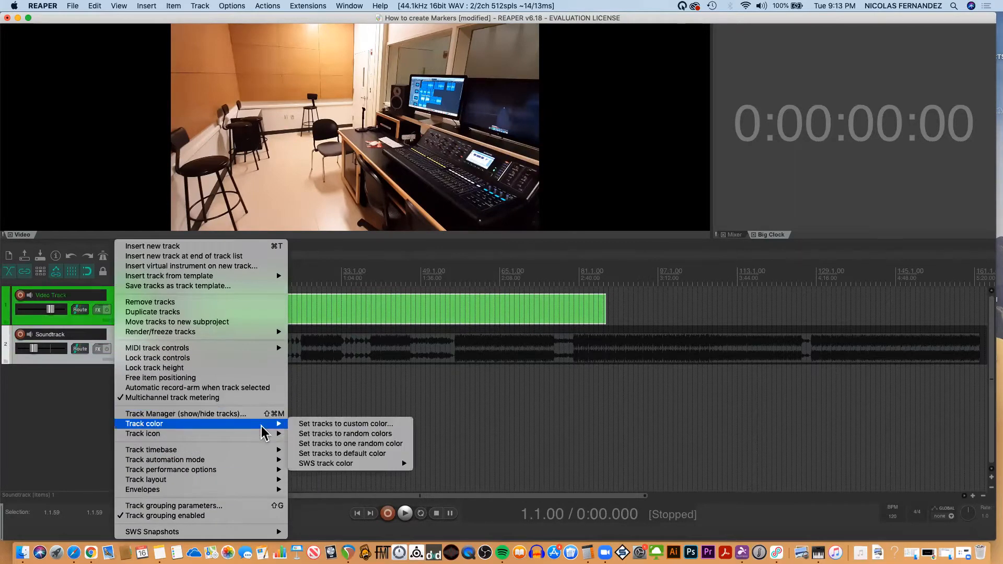
click(322, 424)
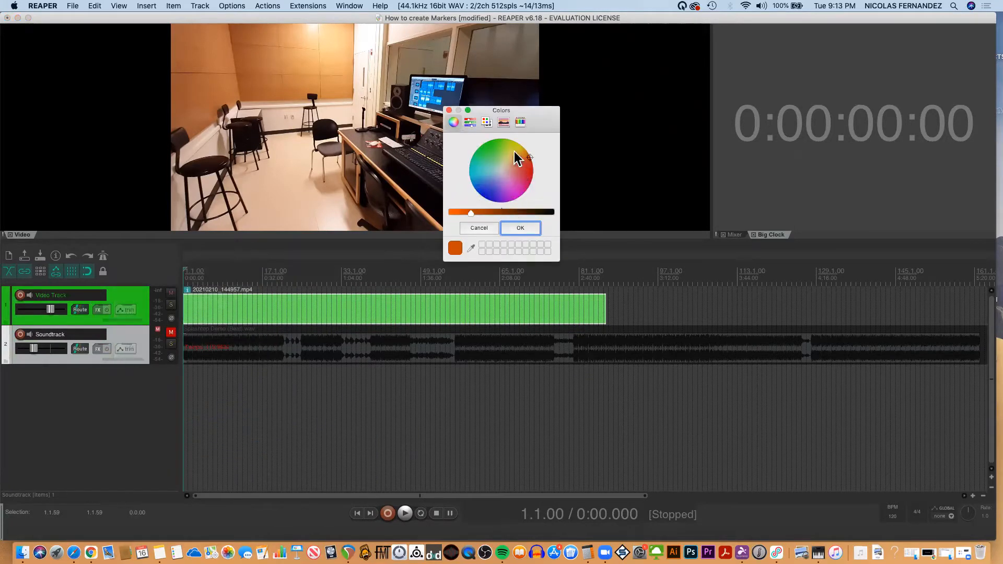
click(492, 188)
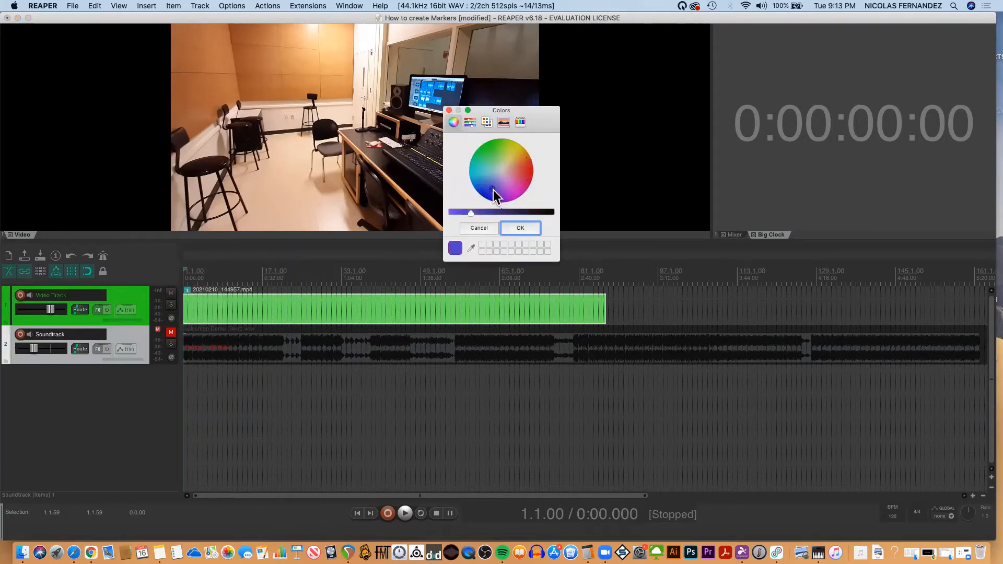
click(530, 230)
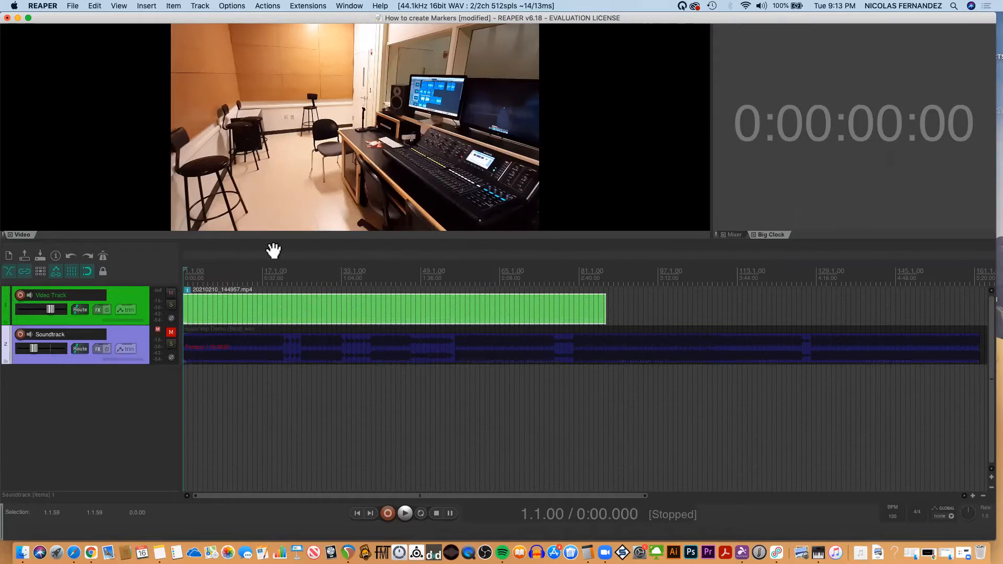
Examine the different rooms shown in the video clip at several positions between 0:32 and about 2:30.
click(263, 286)
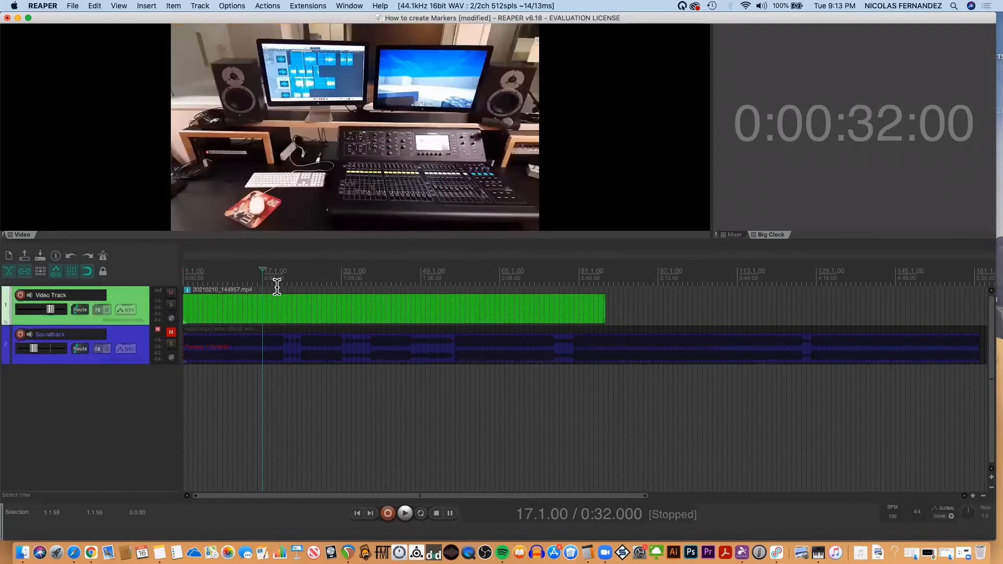
click(277, 281)
click(306, 282)
click(322, 282)
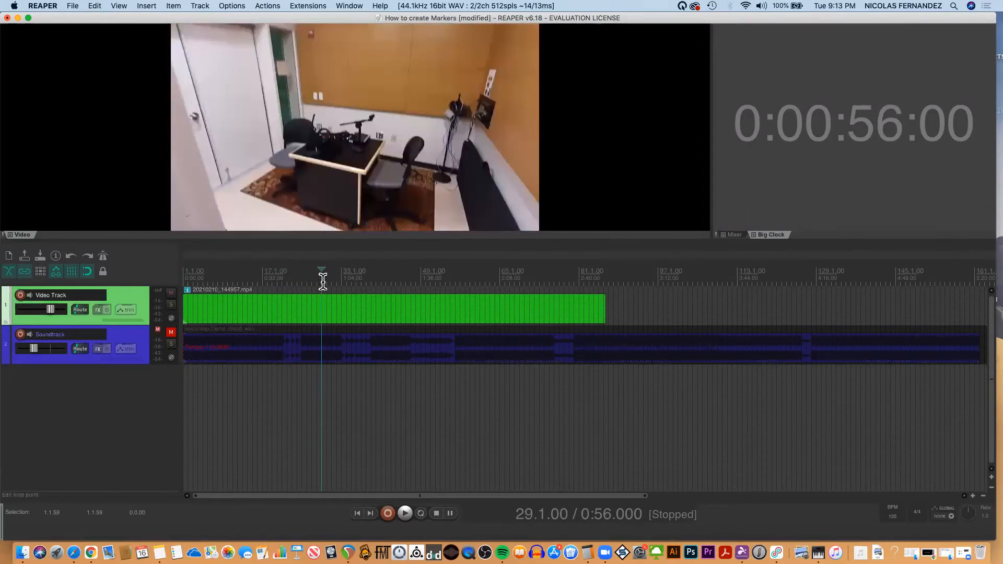
click(429, 281)
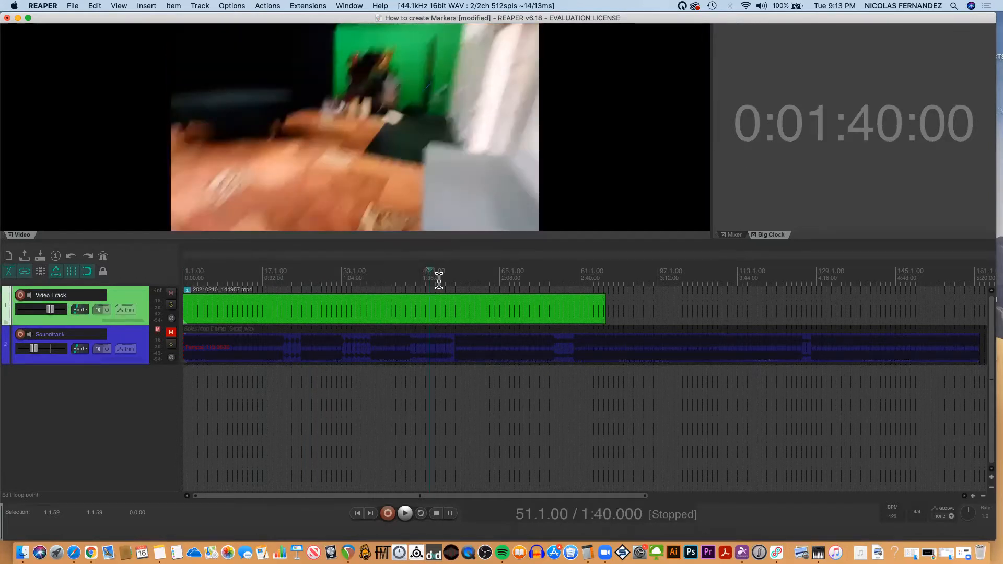
click(440, 282)
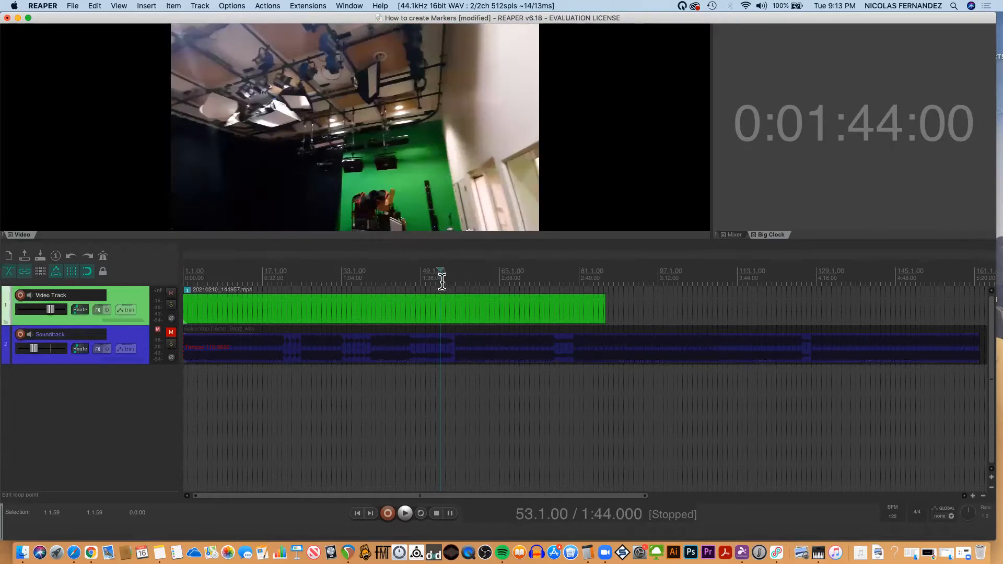
click(529, 281)
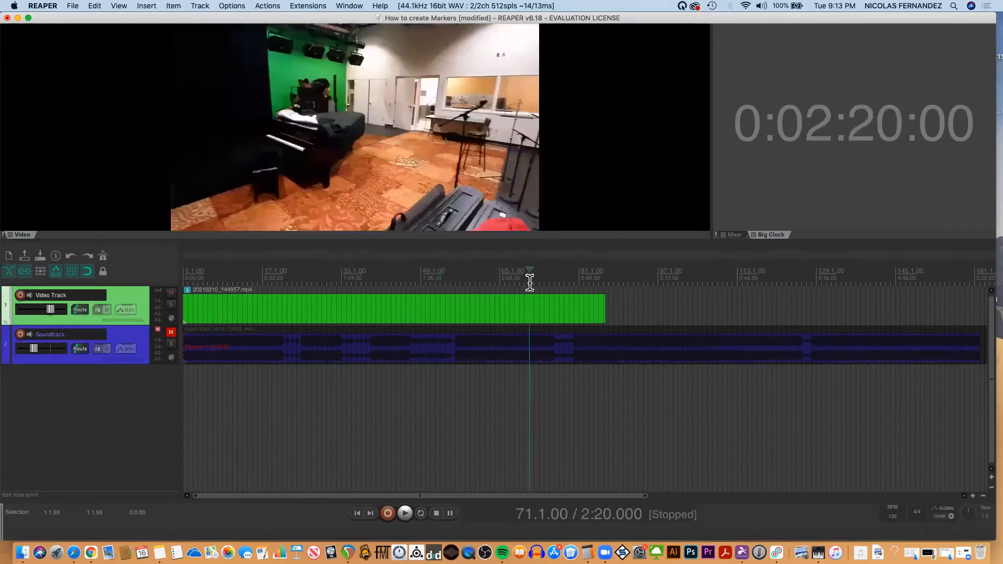
click(562, 280)
click(543, 281)
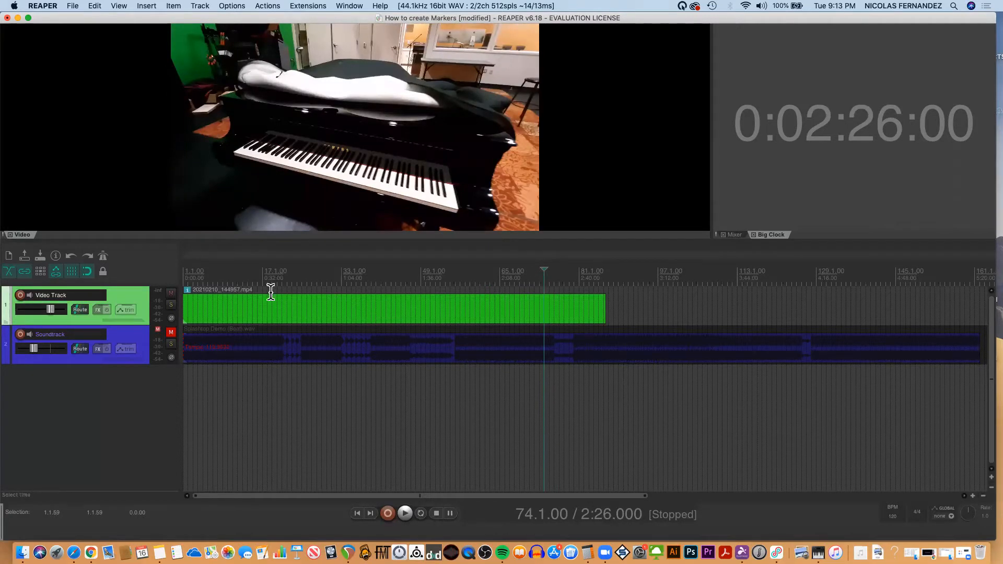
Trim the opening of the video clip to the front view of the mixing console and align it with the project start.
click(183, 311)
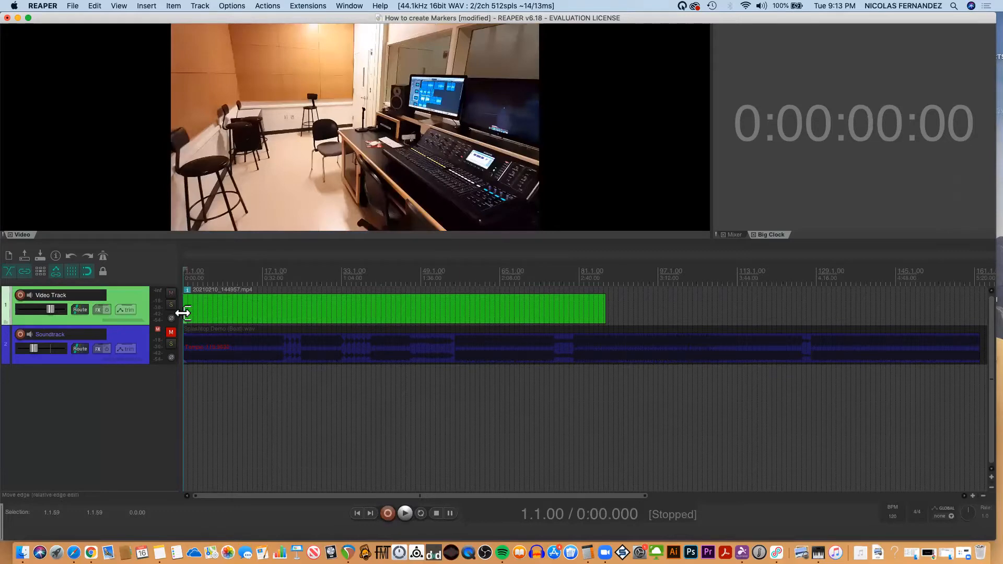
drag(184, 314, 212, 303)
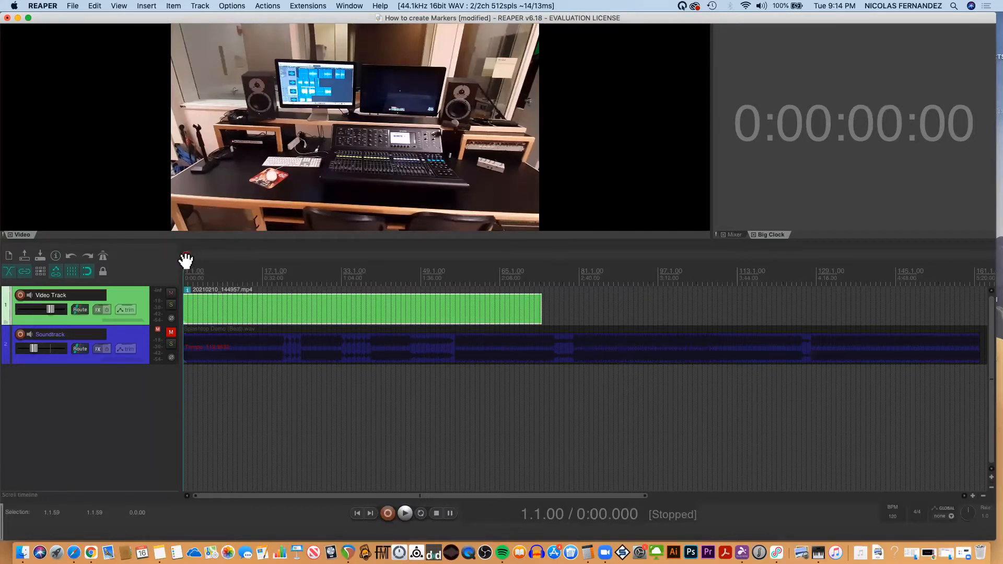
Insert a marker at the project start and turn Pro Mouse on.
key(m)
click(690, 7)
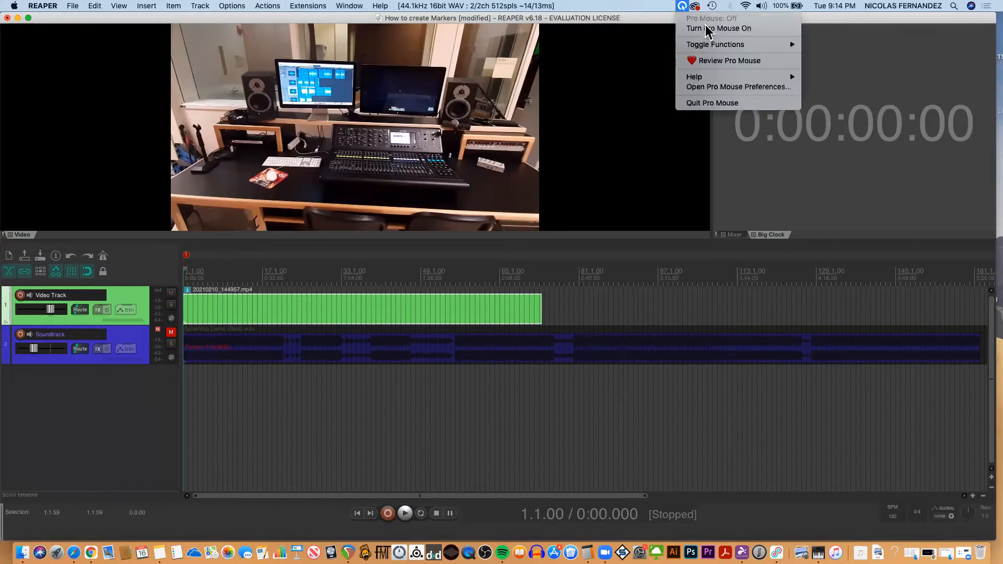
click(690, 28)
Name the marker at the project start "CR Midas 32".
click(187, 256)
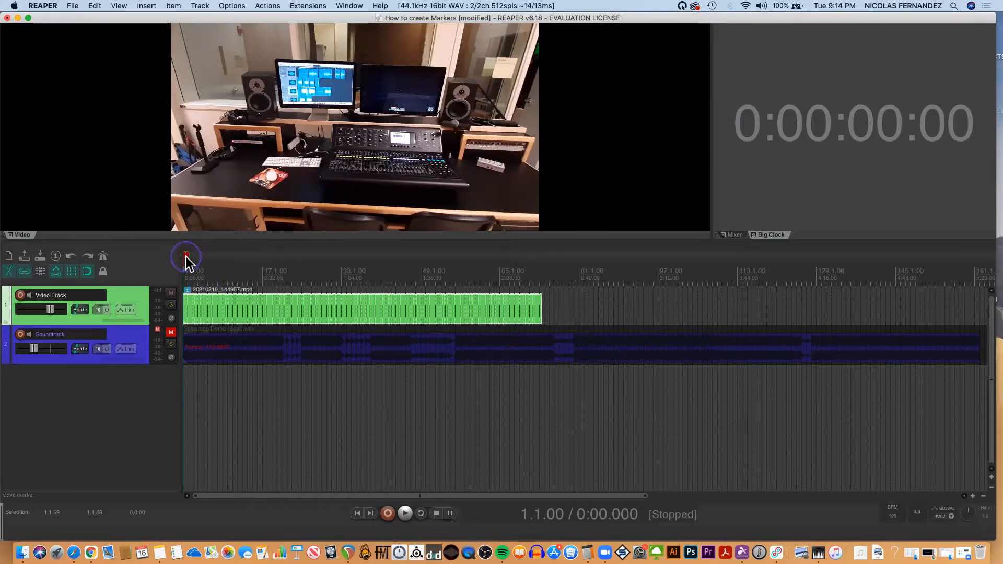
double_click(187, 256)
click(484, 150)
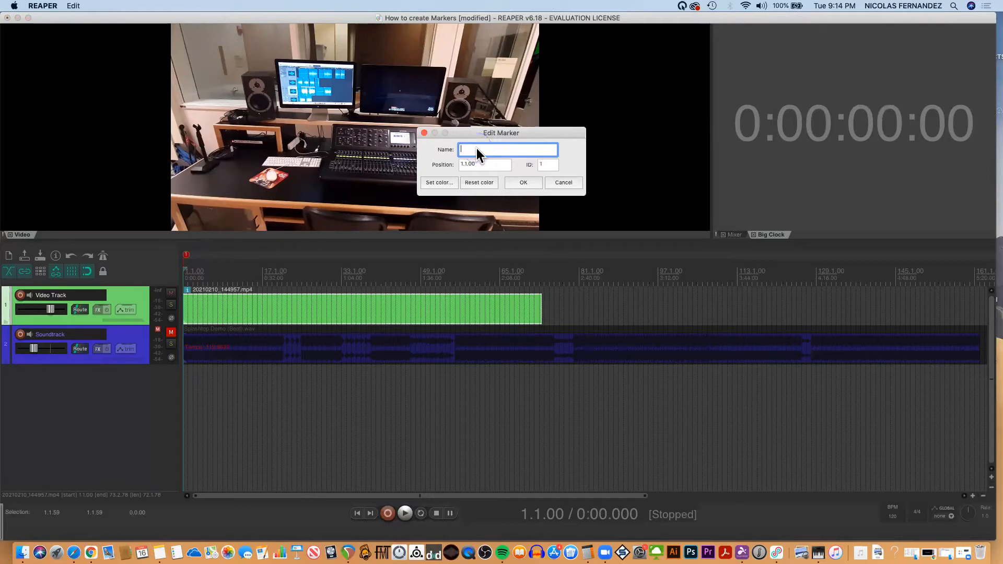
text(CR Midas 32)
Set the "CR Midas 32" marker to a custom light blue color and apply the marker changes.
click(440, 182)
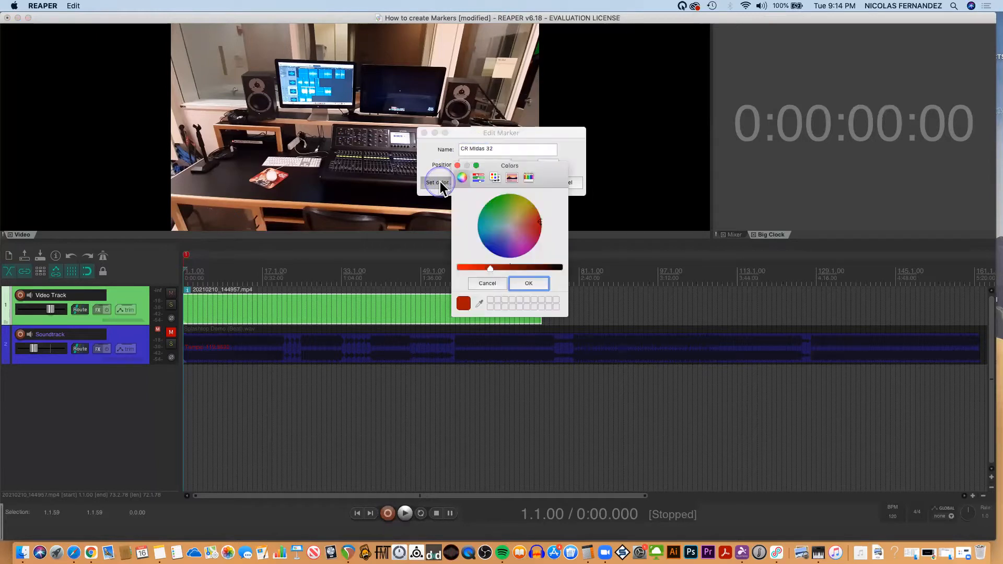
click(497, 206)
drag(493, 239, 485, 230)
click(529, 284)
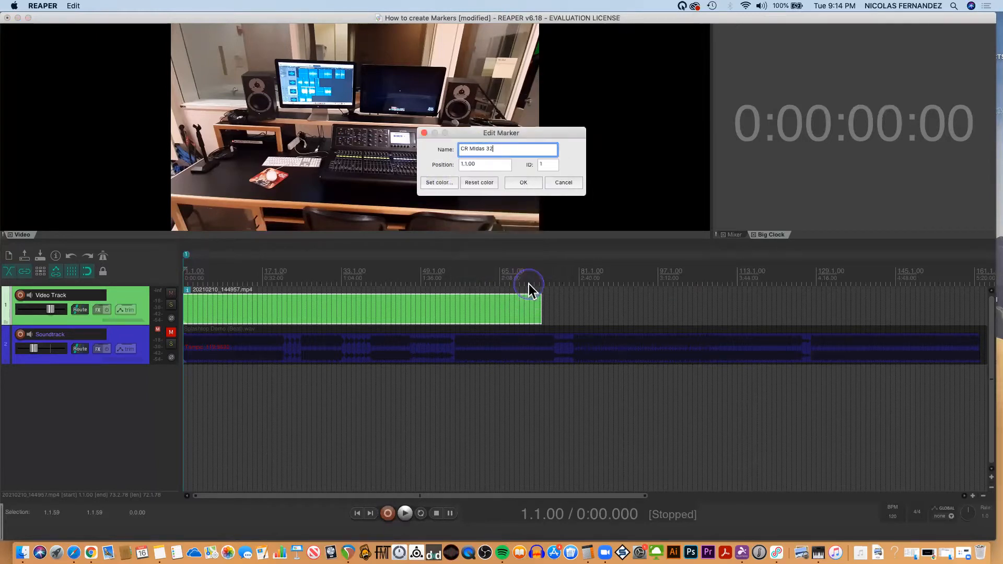
click(523, 183)
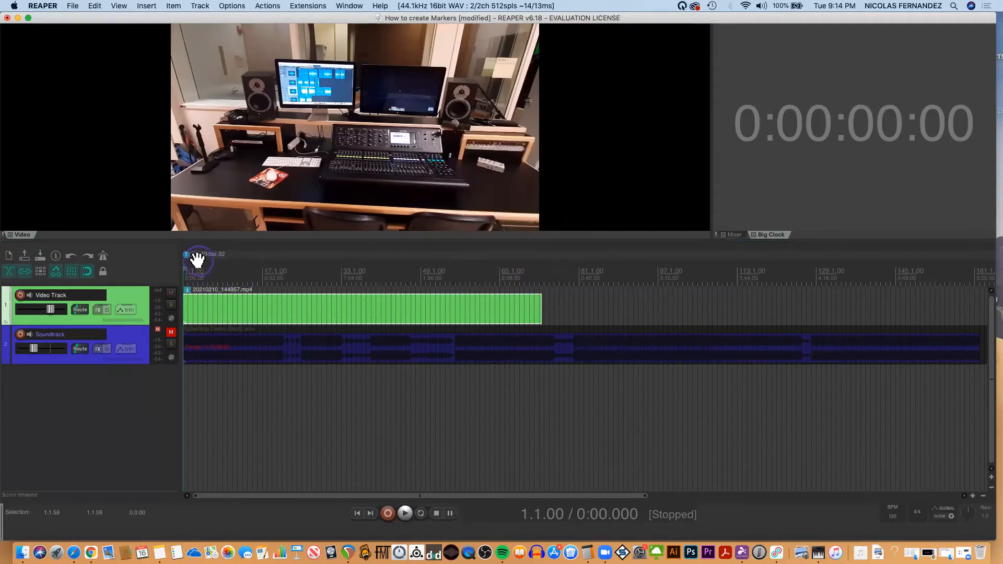
Find the booth desk shot in the video, play from 0:32, insert a marker at about 0:34 and return playback to it.
click(277, 270)
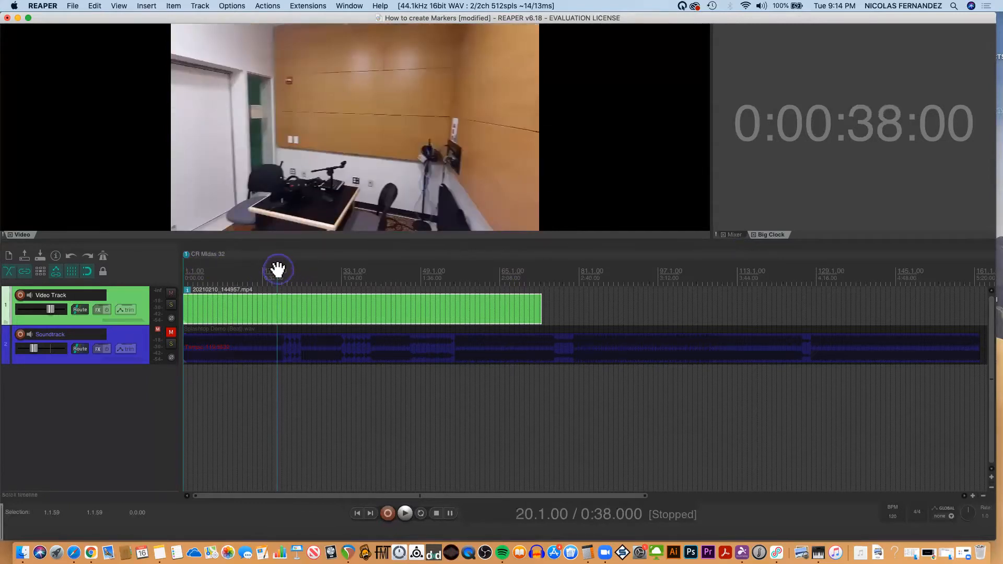
click(291, 273)
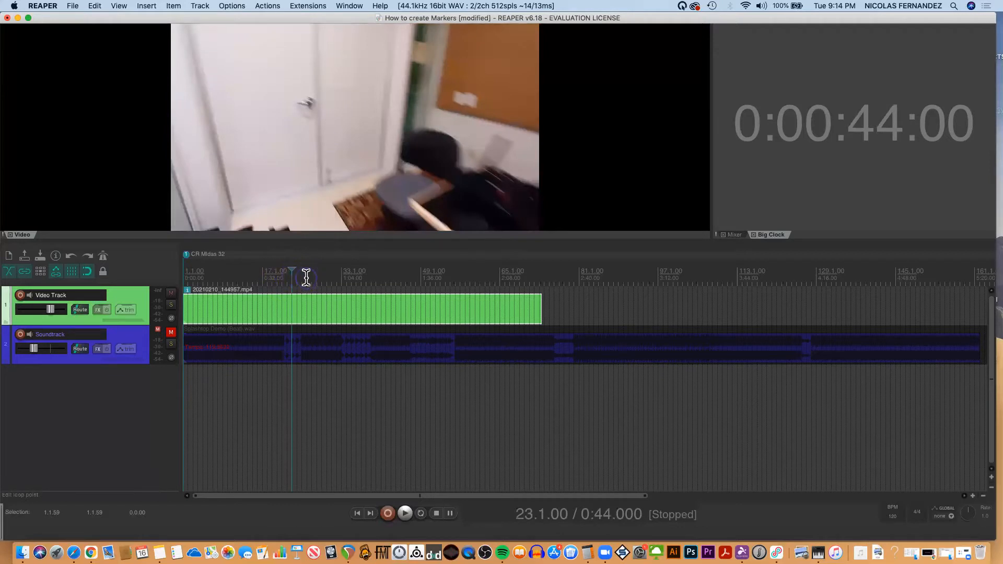
click(307, 278)
click(325, 277)
click(287, 276)
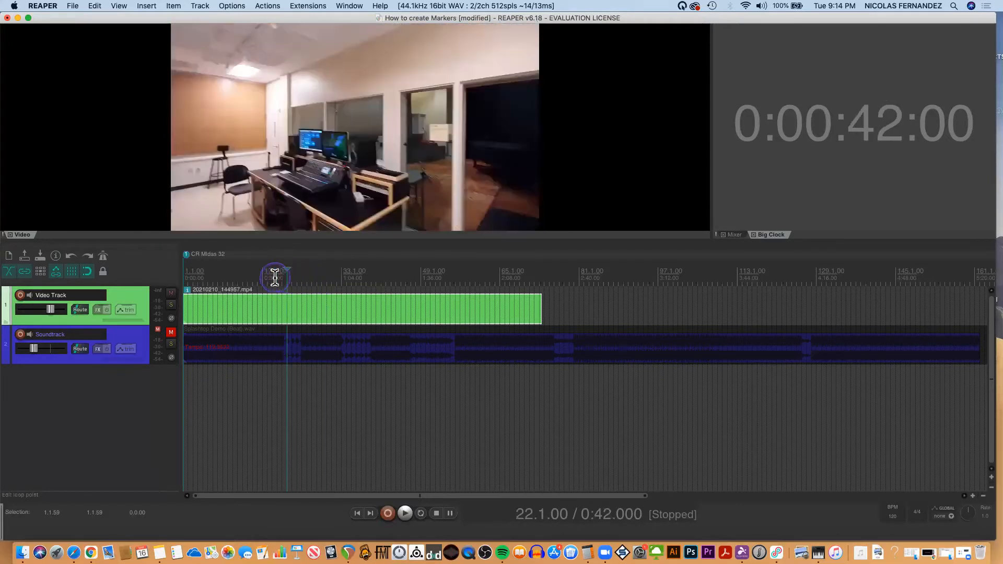
click(307, 277)
click(297, 276)
click(283, 276)
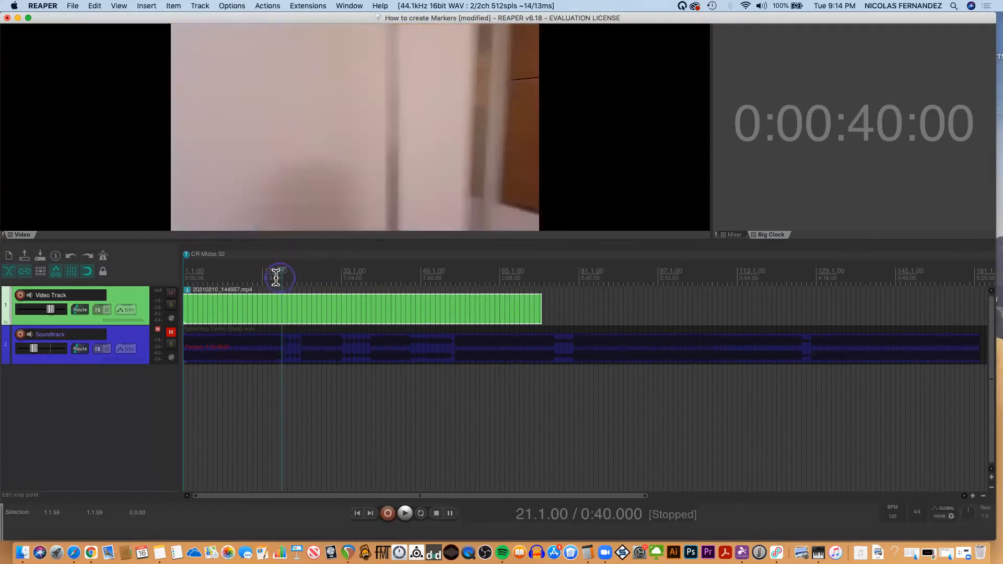
click(272, 276)
click(262, 276)
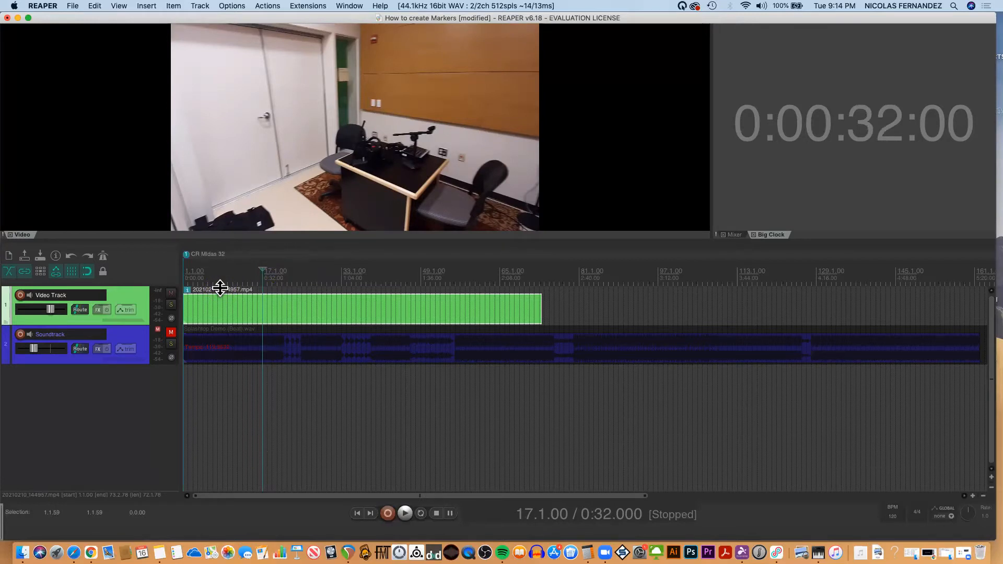
key(space)
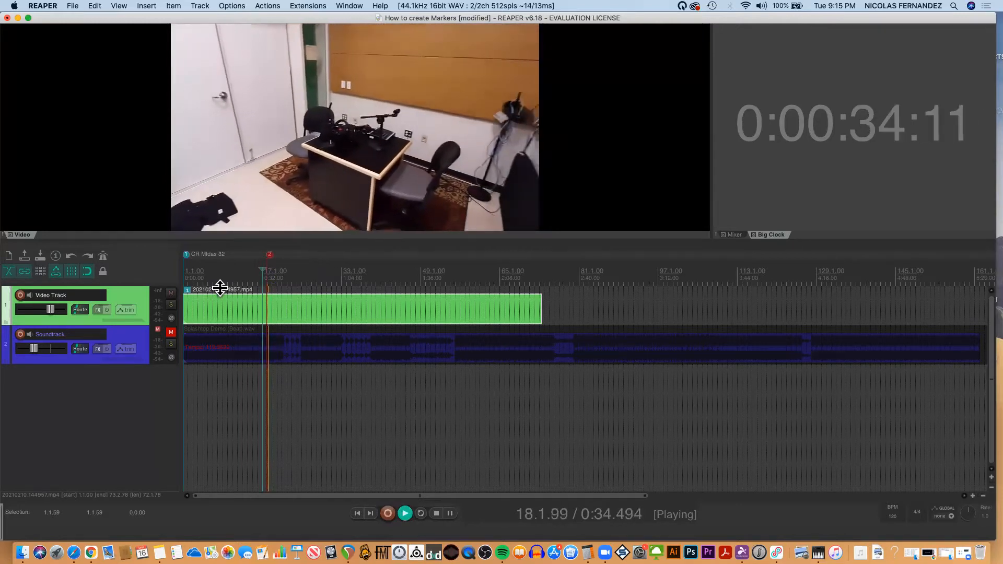
click(269, 260)
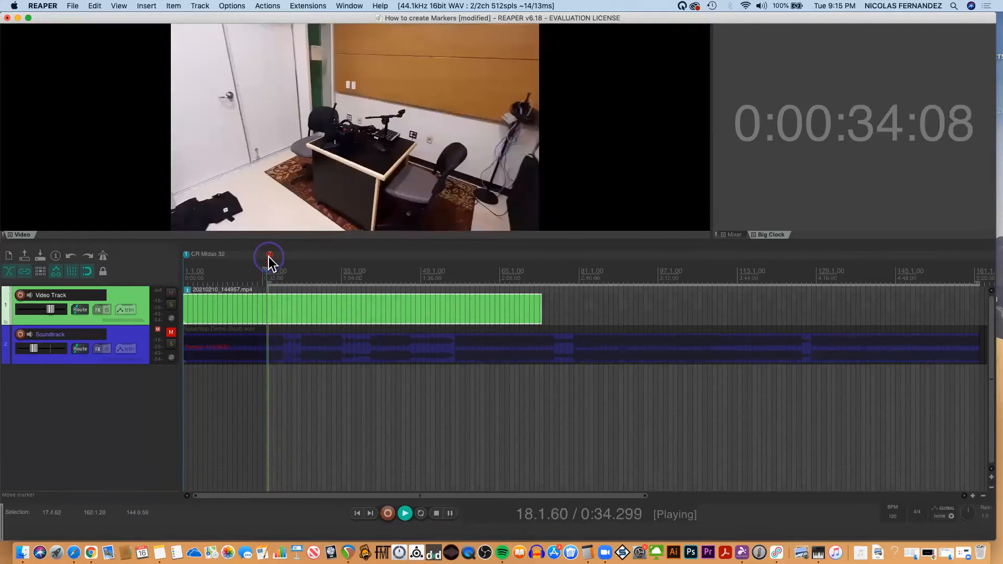
Stop playback and name the marker at the booth desk shot "Booth 1".
key(Escape)
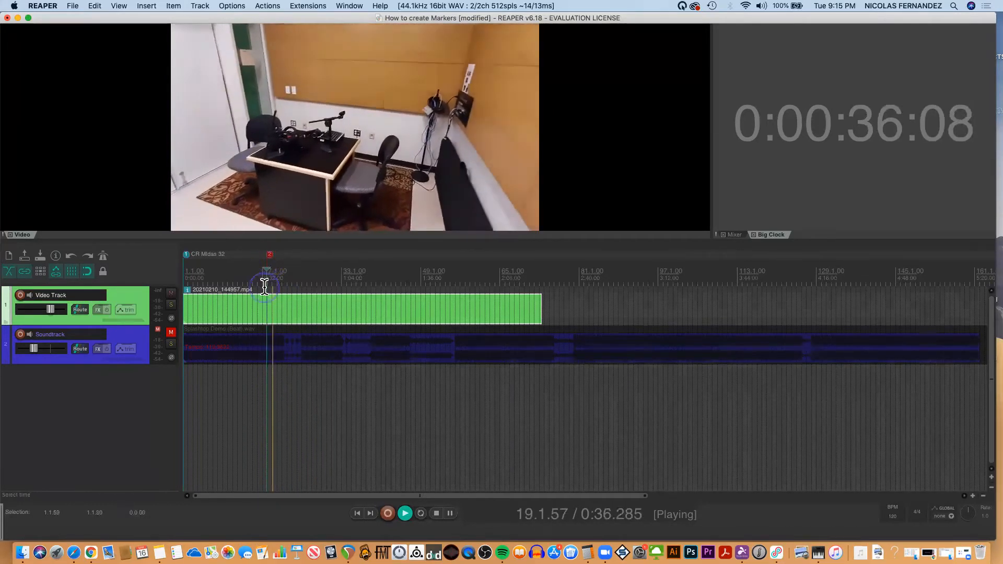
key(space)
double_click(270, 256)
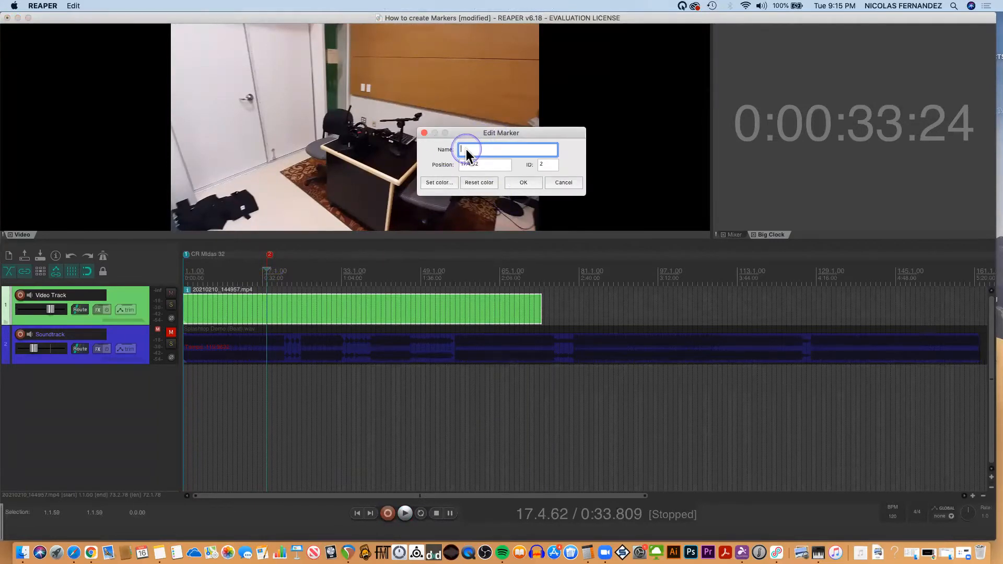
text(Booth 1)
Set the "Booth 1" marker to a custom magenta color and apply the marker changes.
click(439, 183)
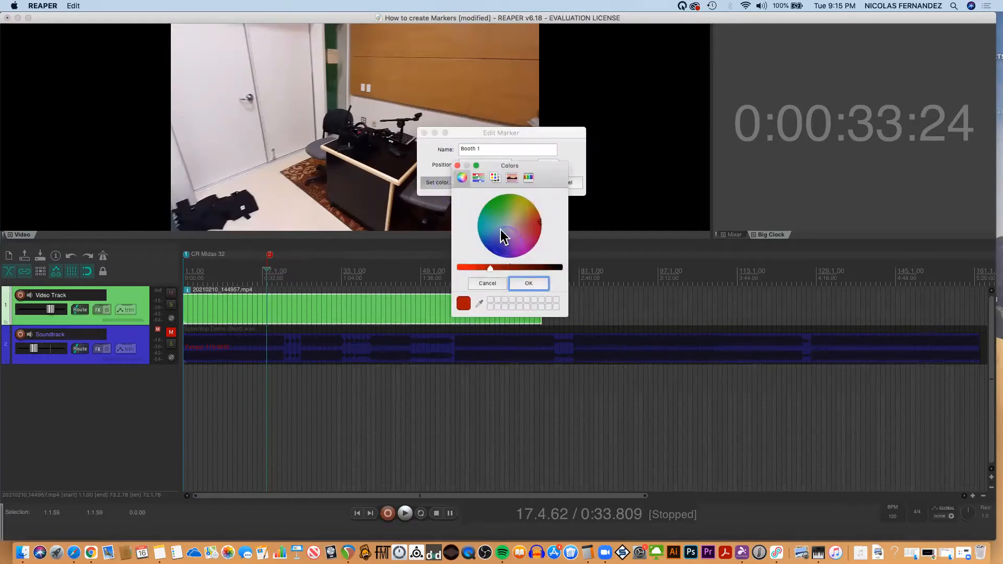
click(527, 229)
click(529, 243)
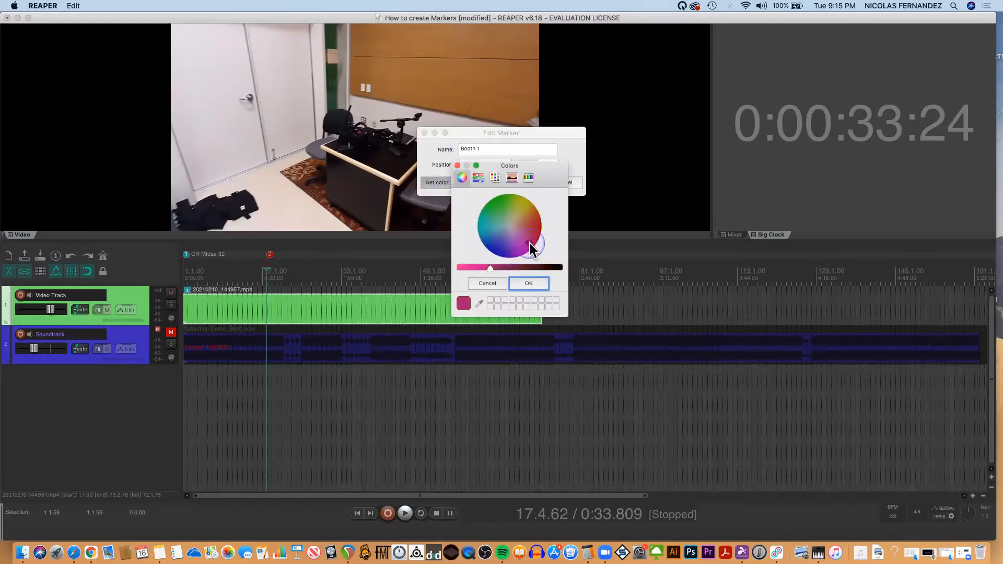
click(527, 285)
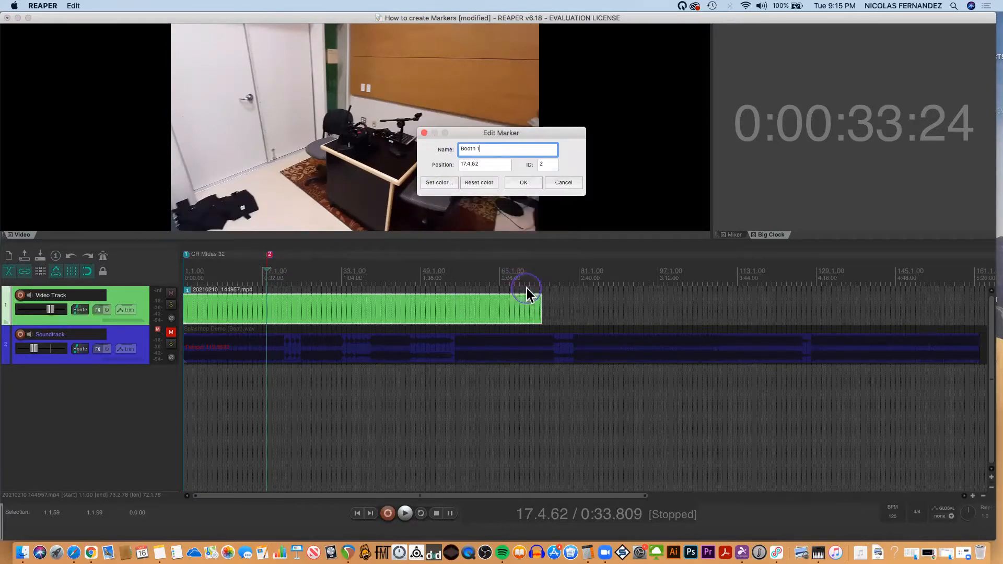
click(530, 181)
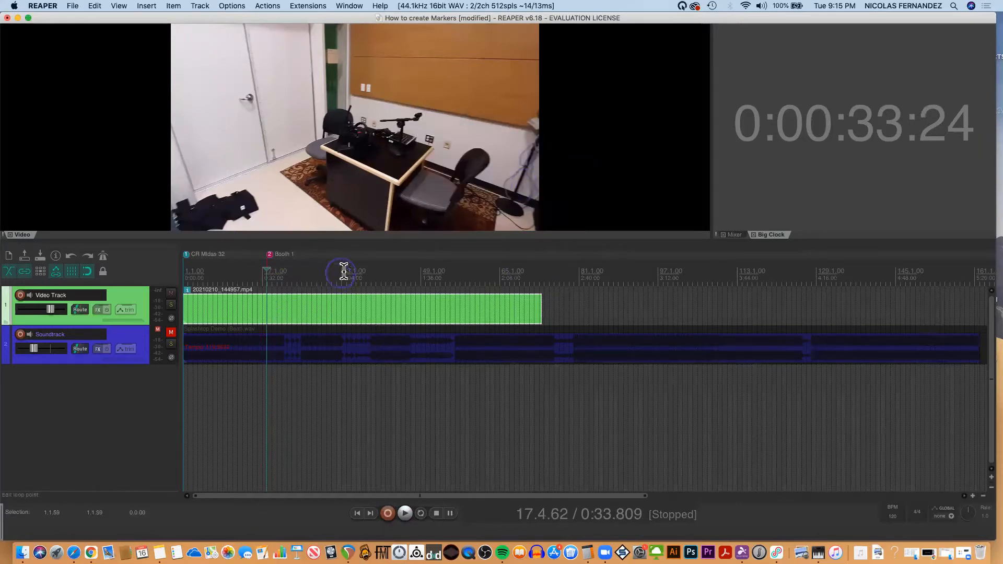
Find the studio ceiling lights shot, play from 1:16 and start adding a marker at position 40.1.45.
click(379, 278)
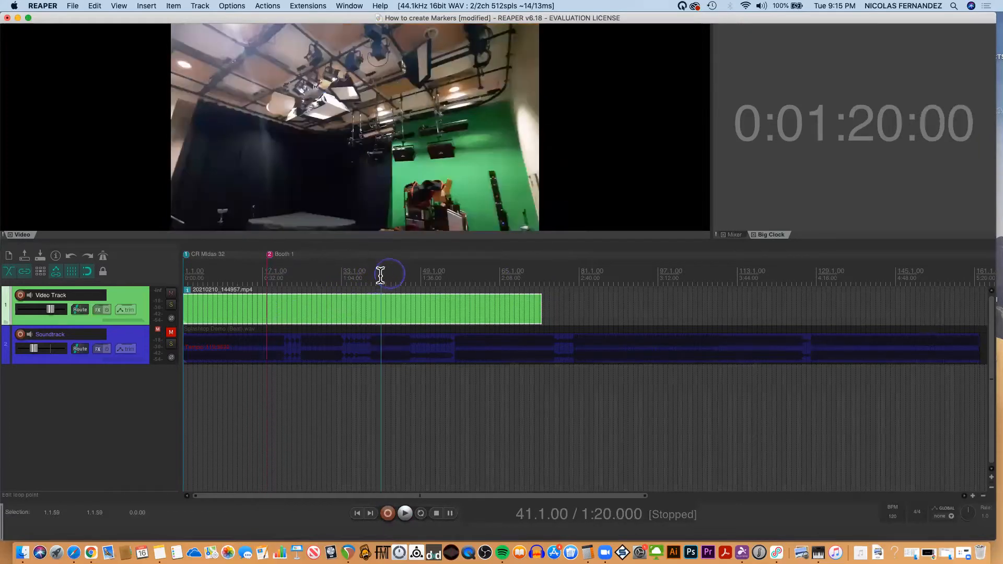
click(376, 278)
click(372, 279)
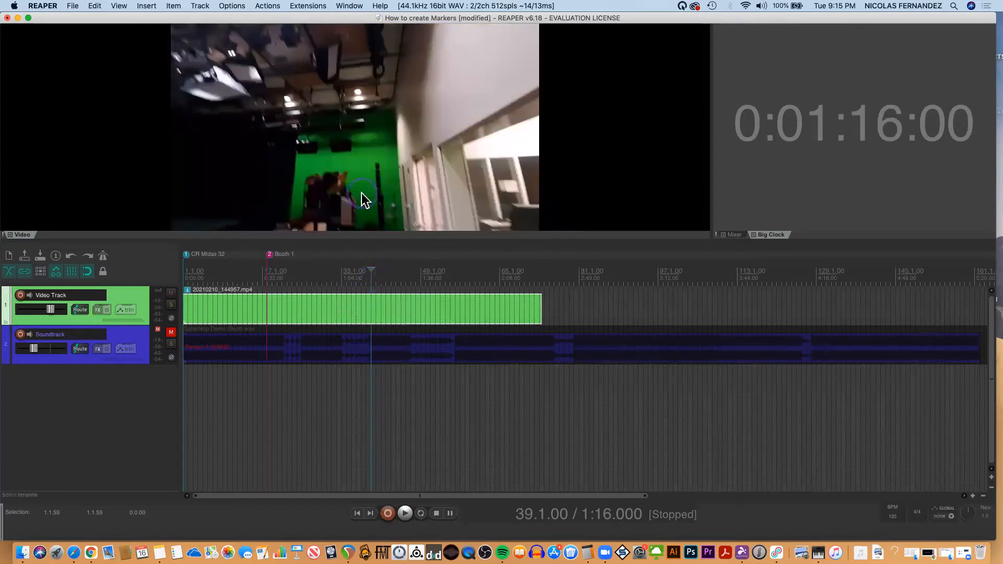
click(324, 316)
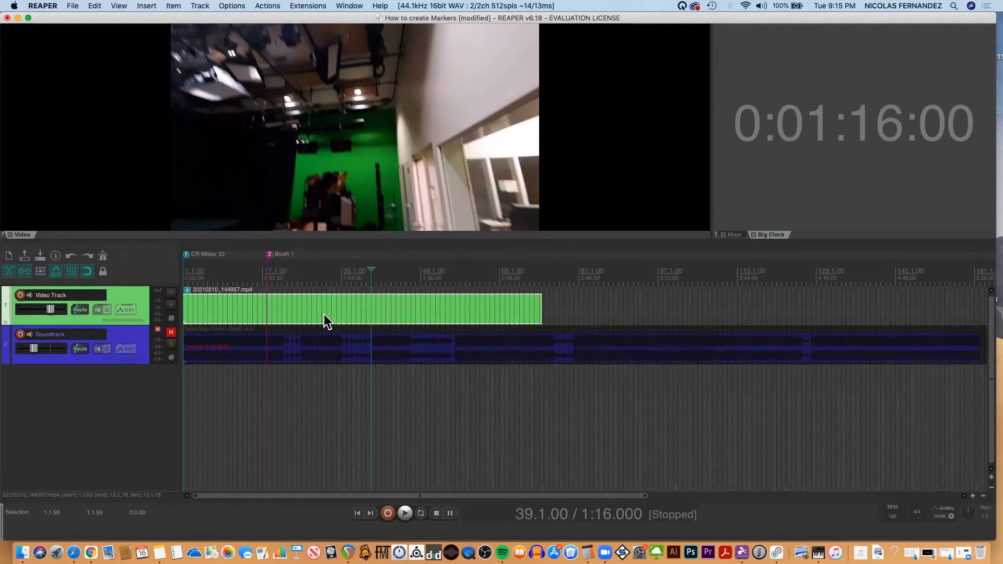
key(space)
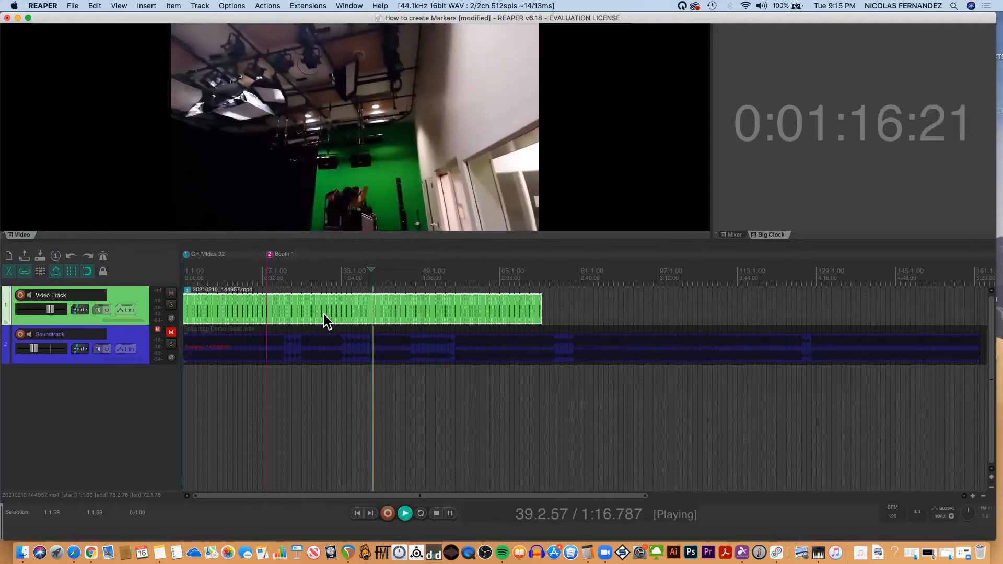
key(shift+m)
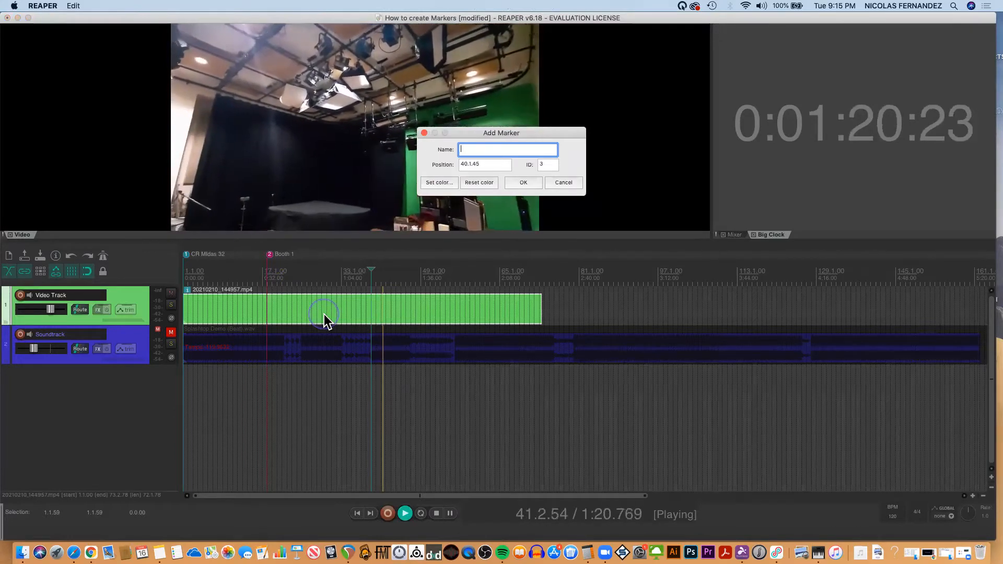
Name the new marker "Lights", give it a custom olive yellow color and add it to the timeline.
text(Li)
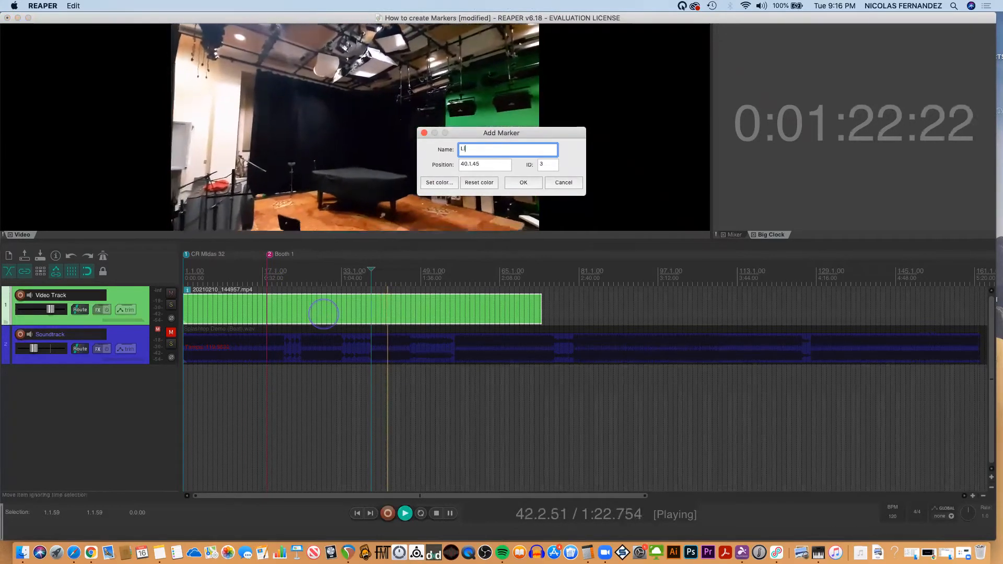
text(ghts)
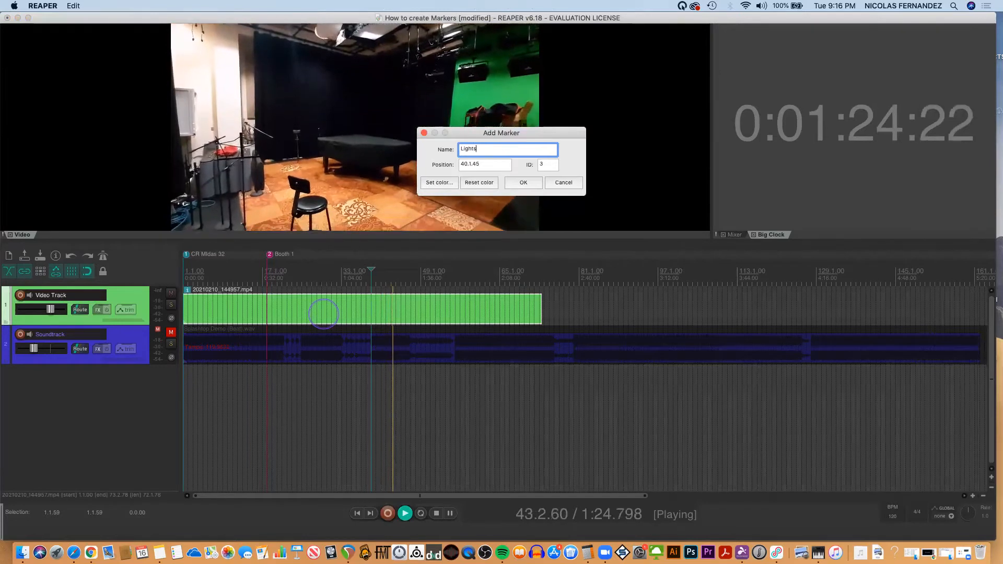
click(440, 182)
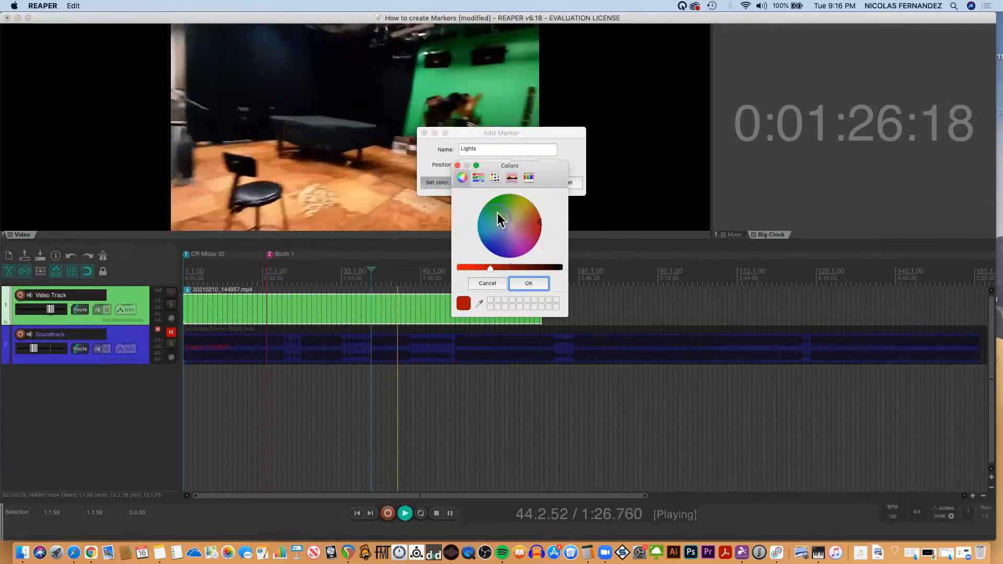
click(525, 214)
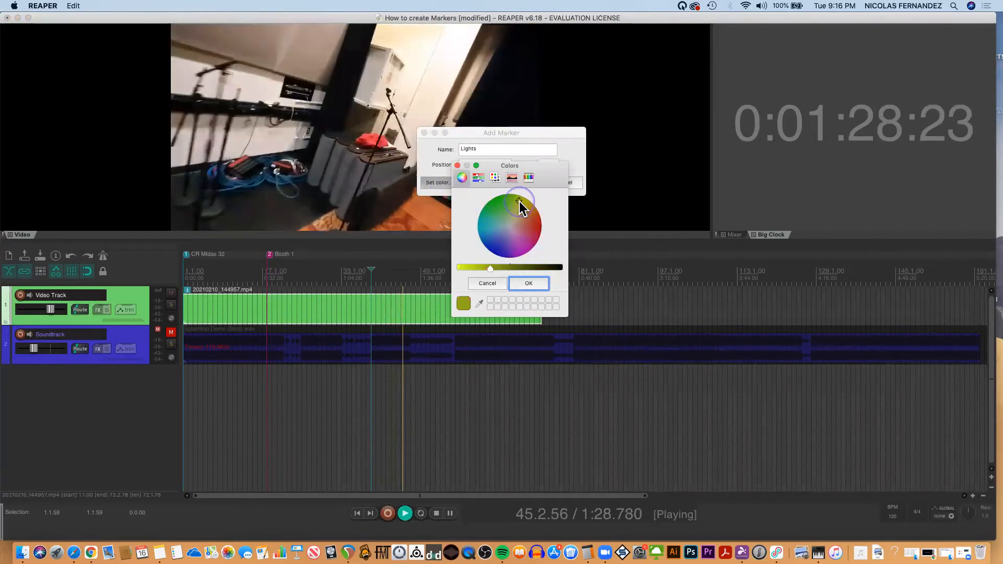
click(528, 282)
click(524, 184)
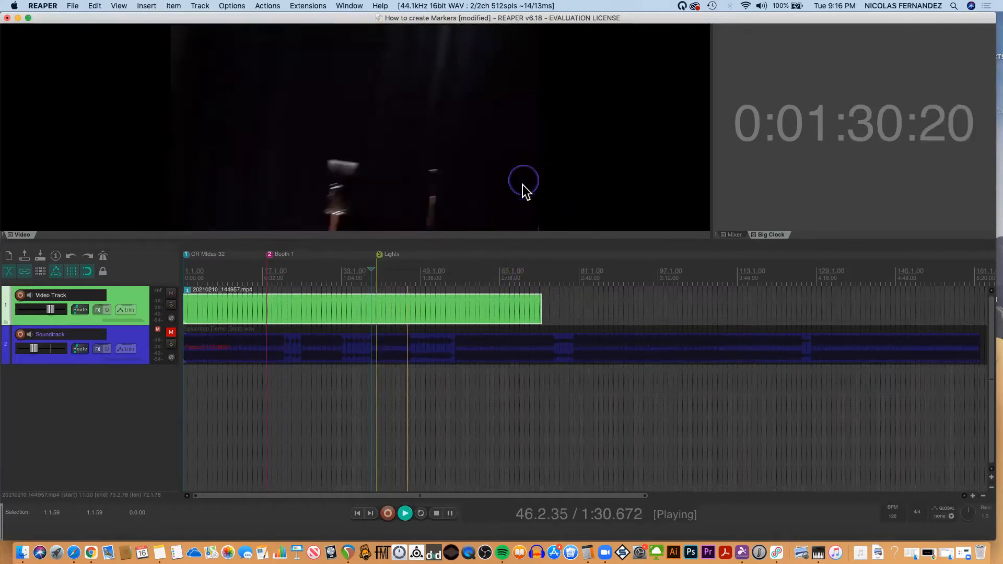
Find the piano shot in the video, play from 1:54 and start adding a marker at position 60.2.19.
click(449, 309)
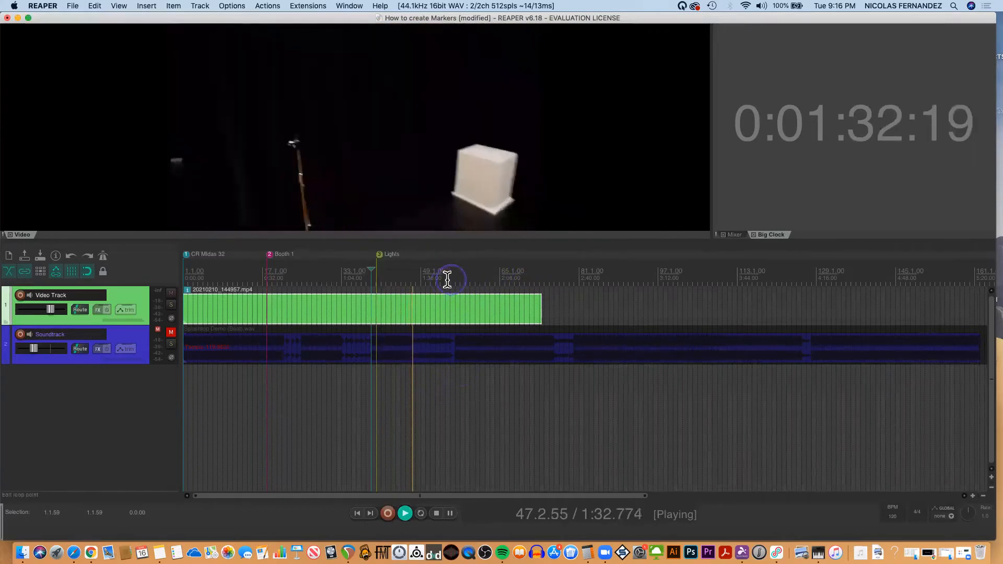
click(456, 279)
click(466, 278)
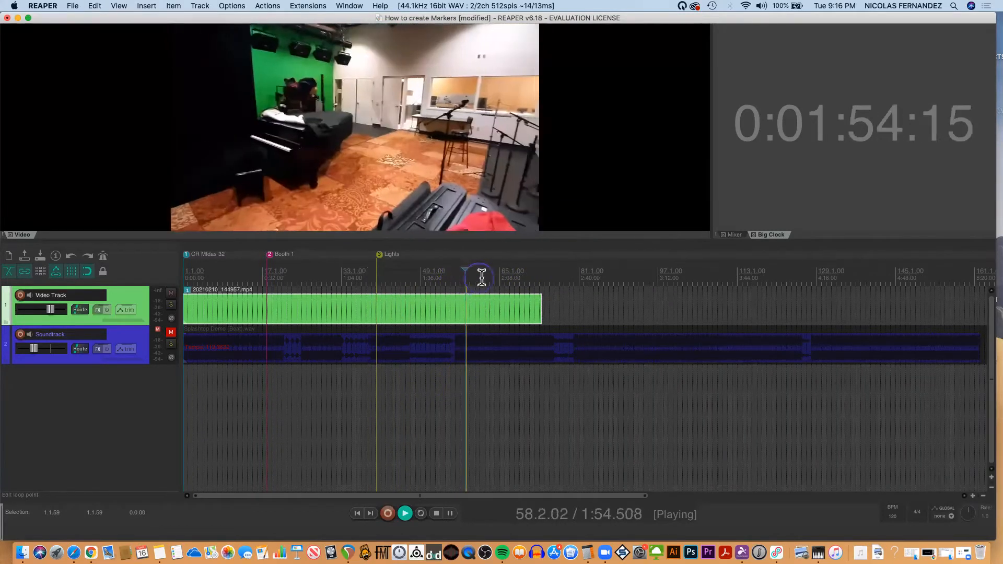
click(483, 279)
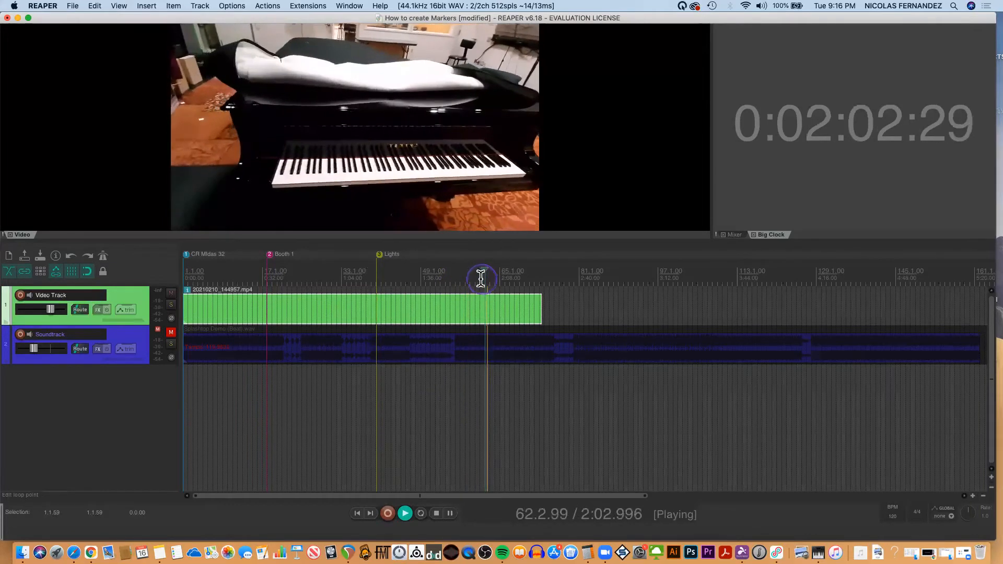
click(476, 279)
click(475, 280)
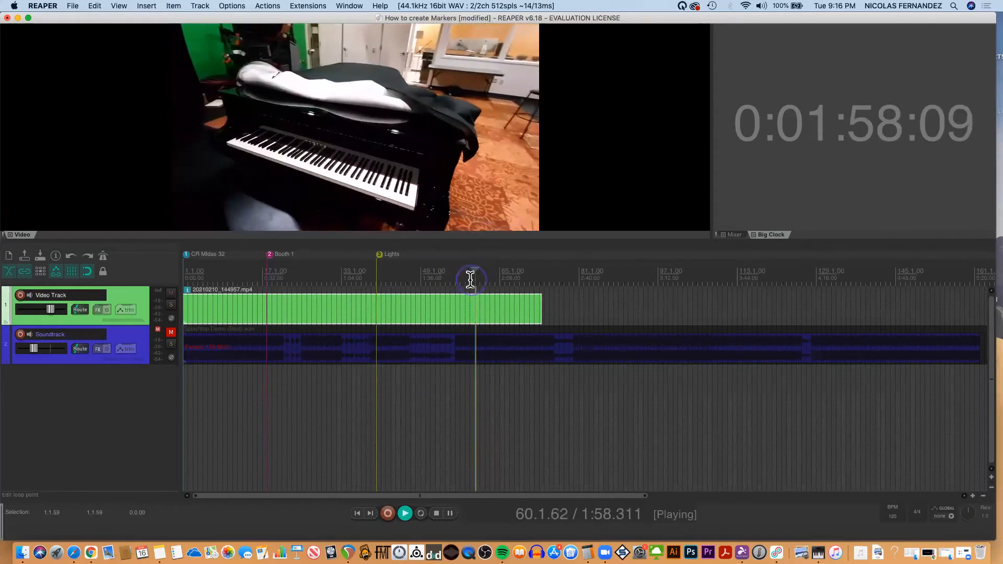
click(465, 280)
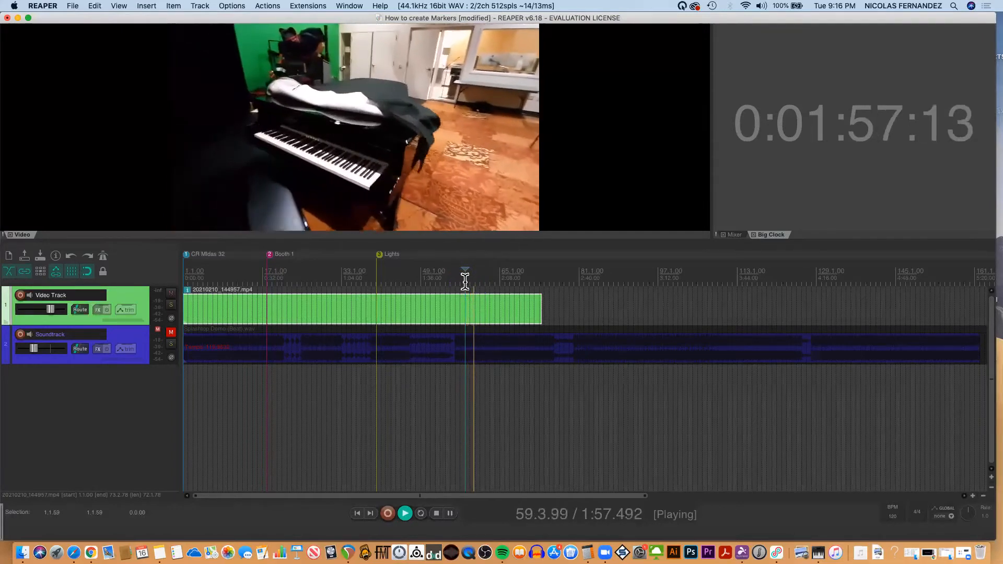
key(shift+m)
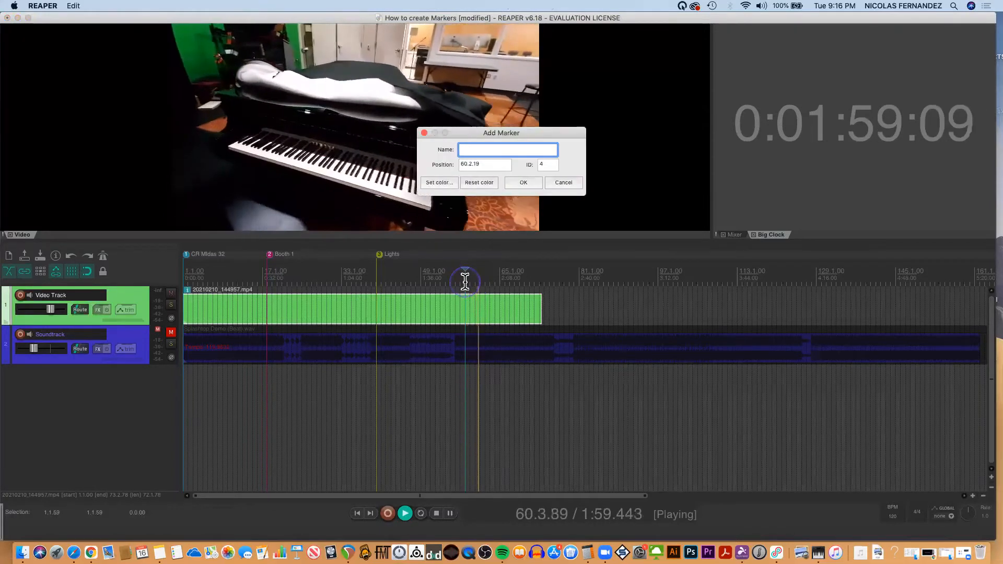
Name the new marker "Piano", give it a custom orange-red color and add it to the timeline.
text(Piano)
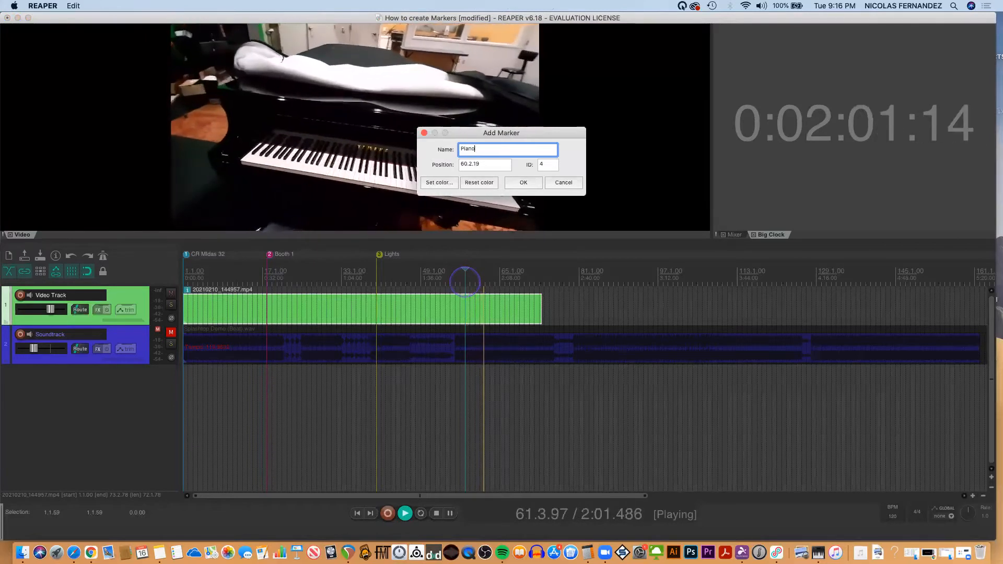
click(439, 182)
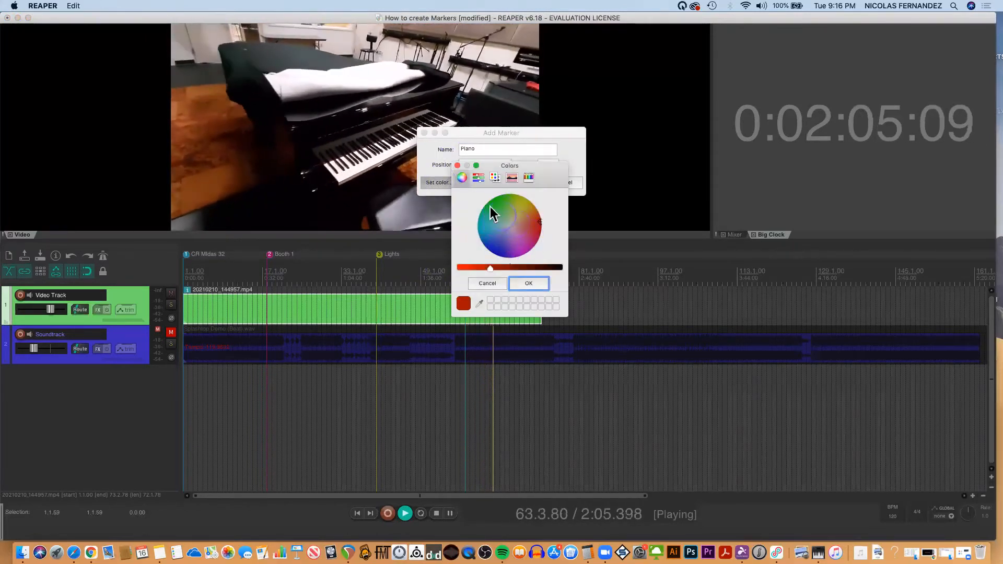
click(529, 284)
click(524, 181)
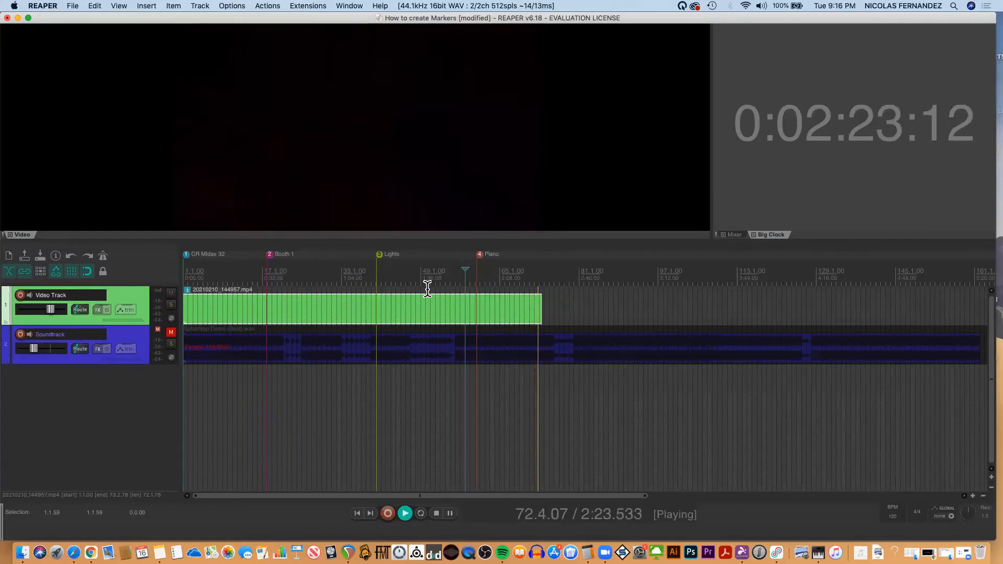
Stop playback and move the "Piano" marker slightly earlier on the timeline, to position 60.1.00.
key(space)
click(480, 253)
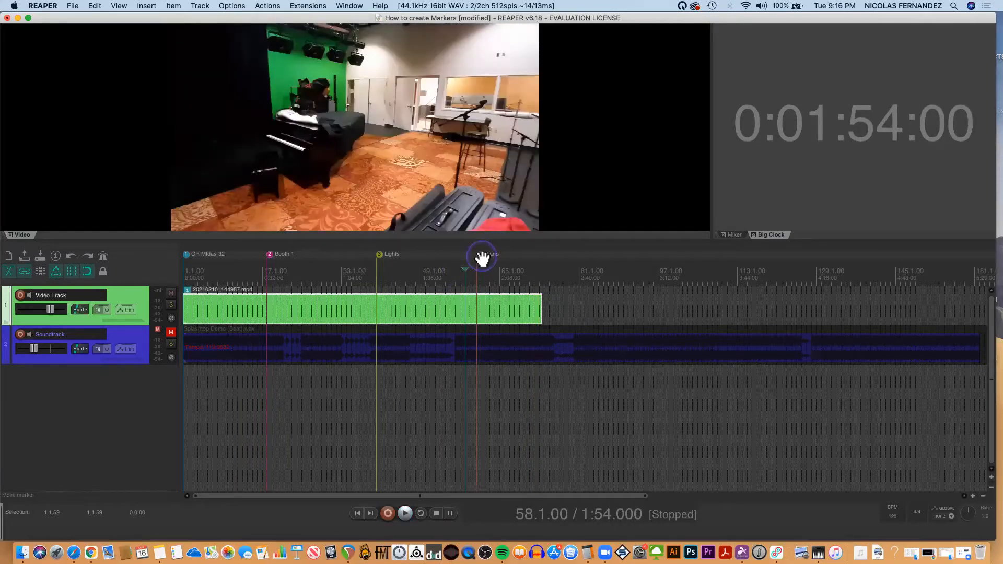
mouse_move(479, 255)
mouse_down()
mouse_move(432, 265)
mouse_move(495, 259)
mouse_move(442, 261)
mouse_move(484, 263)
mouse_up()
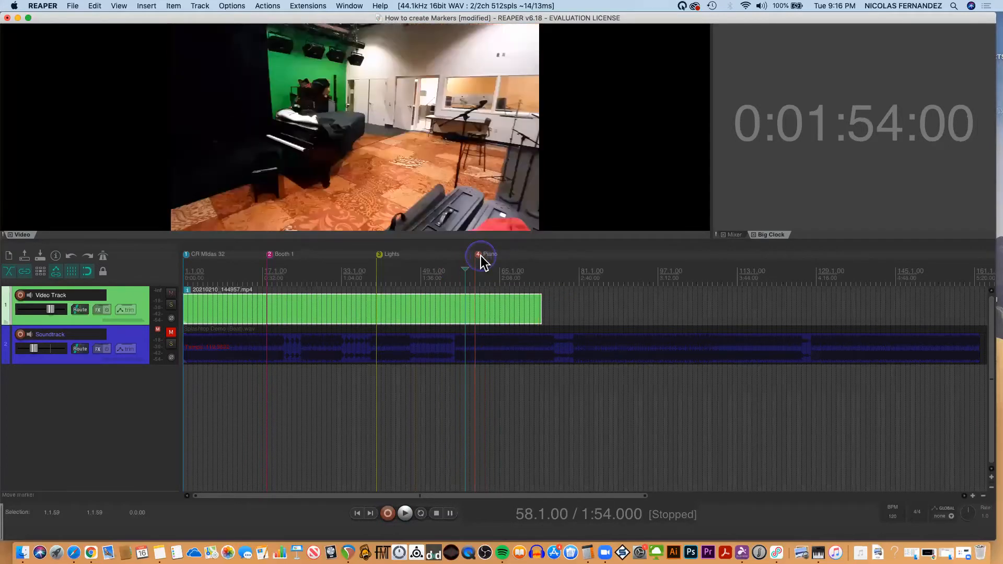
Insert a trial marker at 2:10, try to delete it, undo the video item's deletion and remove the trial marker.
click(505, 254)
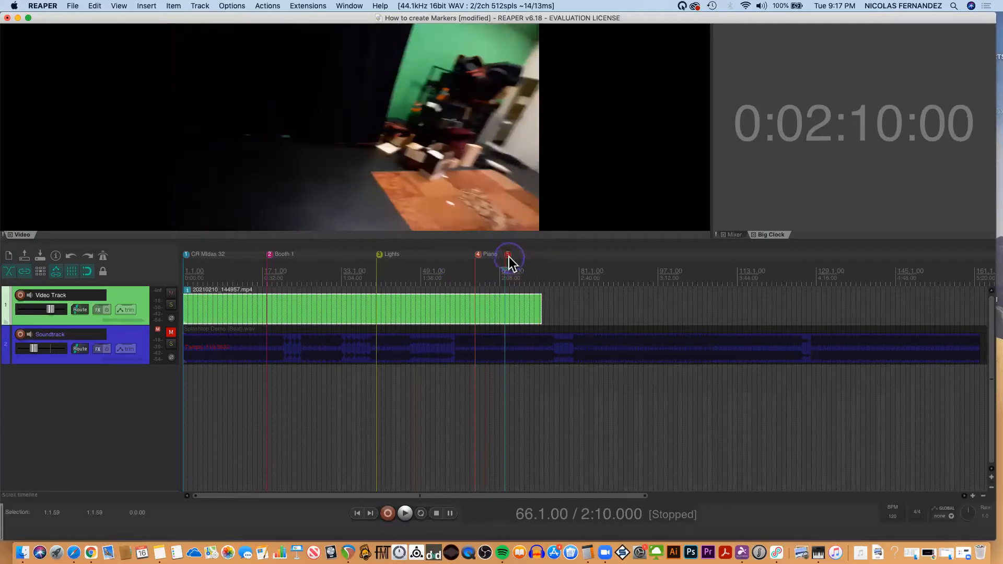
key(Delete)
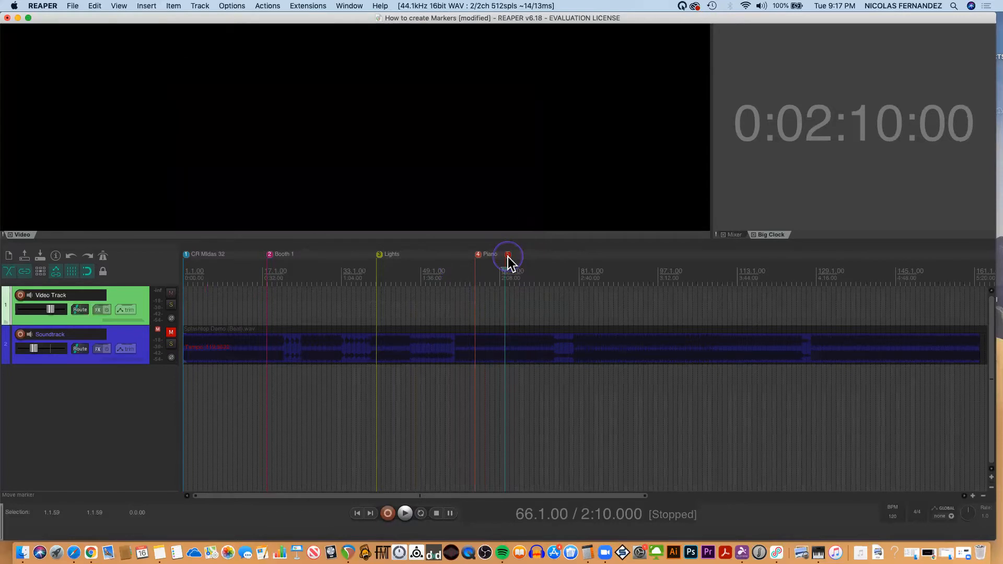
key(super+z)
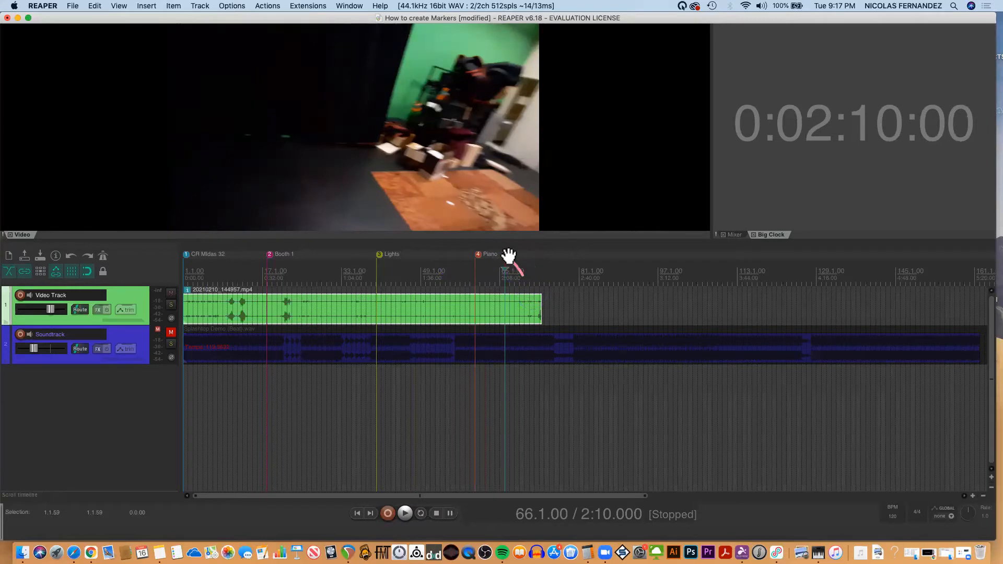
Place the edit cursor at 0:26 and open the Marker List from the SWS marker utilities.
click(247, 274)
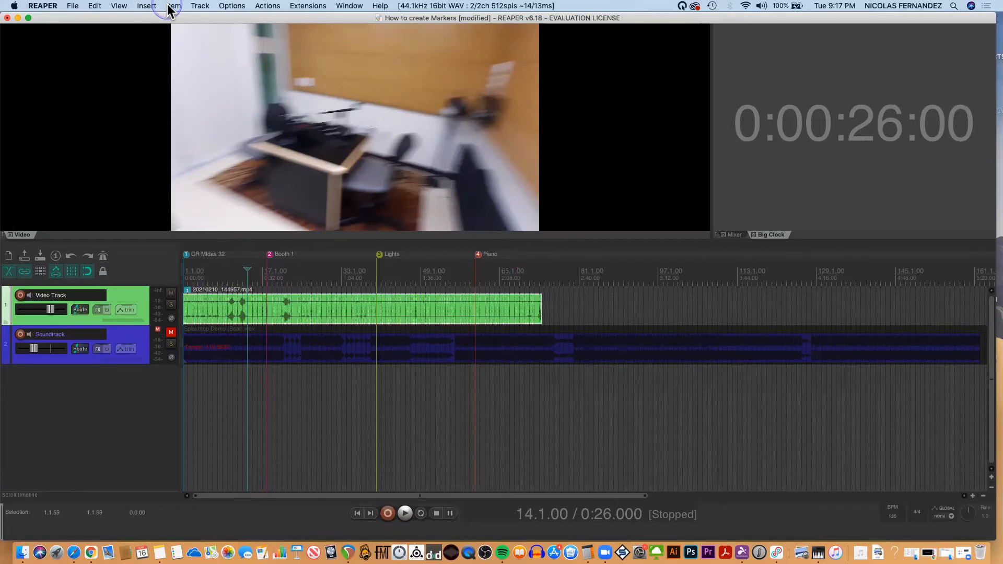
click(309, 6)
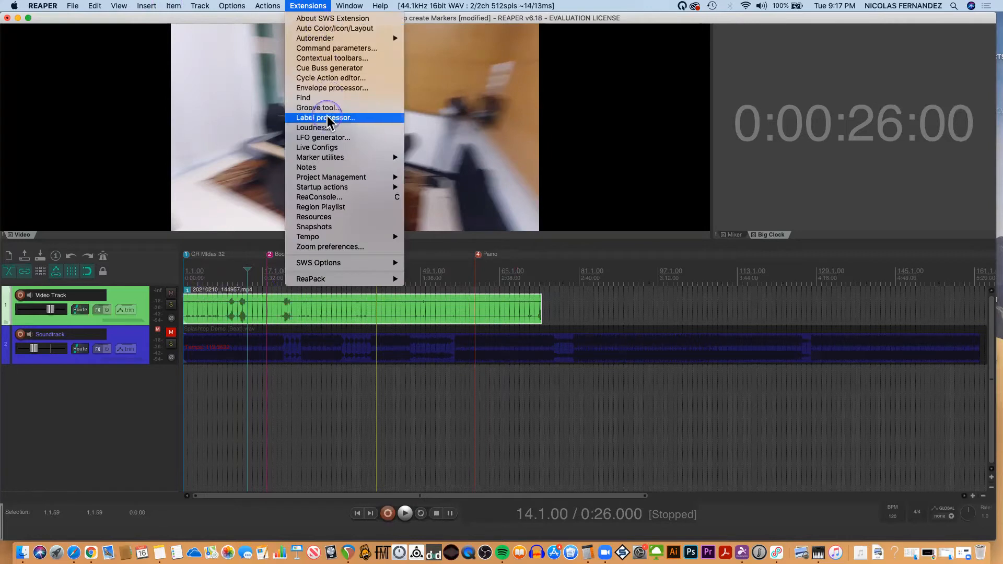
click(323, 159)
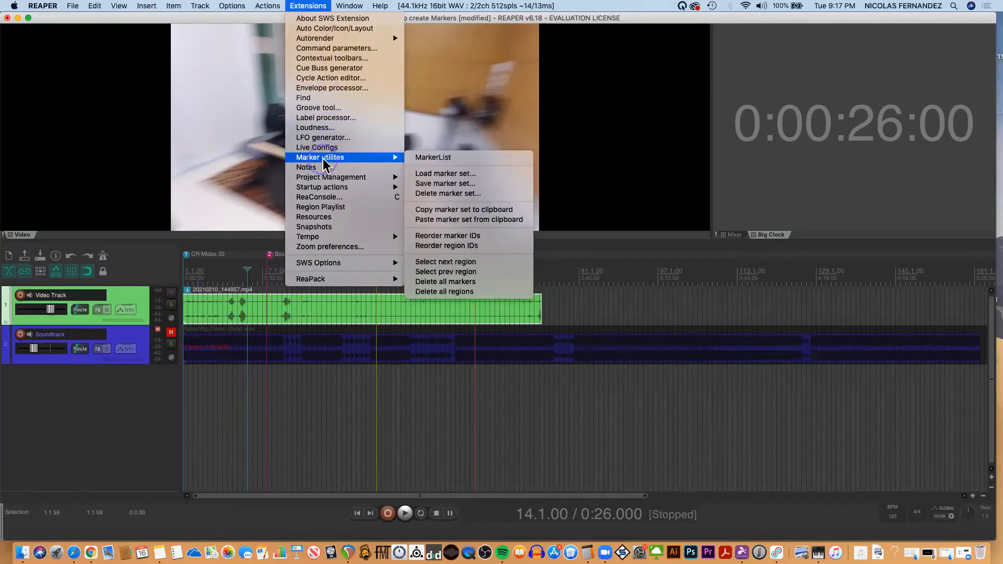
click(435, 157)
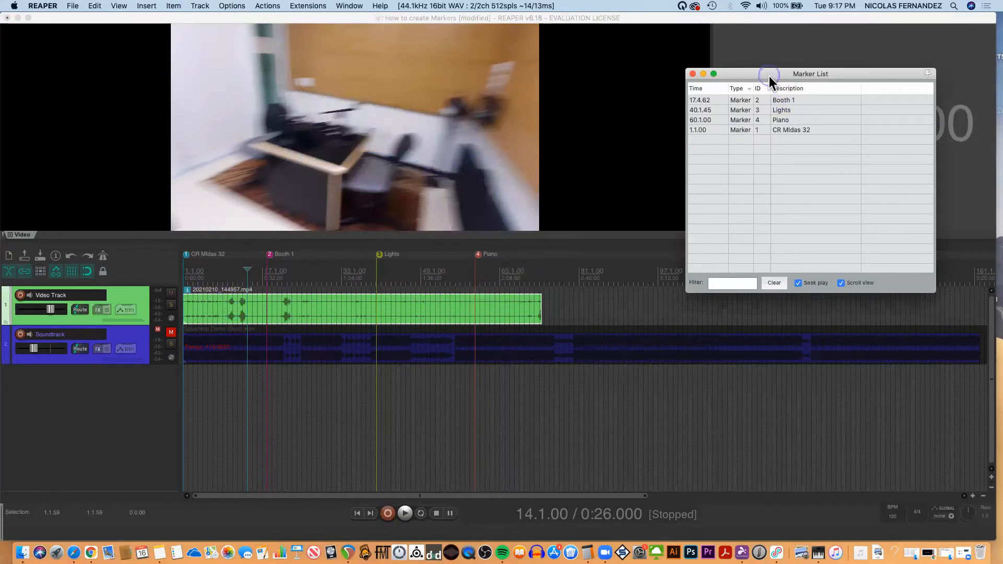
Dock the Marker List in the docker beside the Big Clock and sort its entries by ID.
drag(769, 76, 751, 137)
click(724, 200)
click(729, 274)
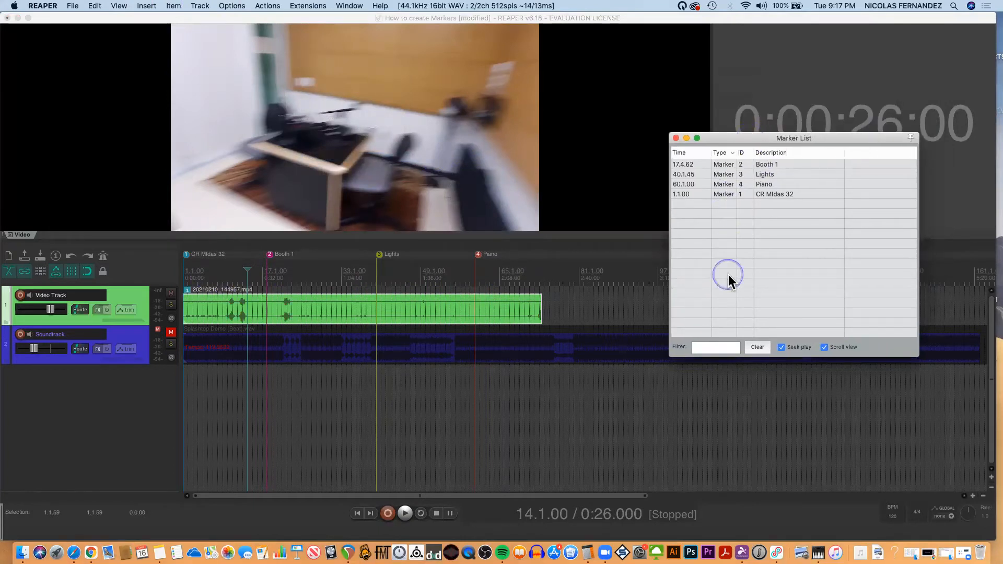
right_click(725, 262)
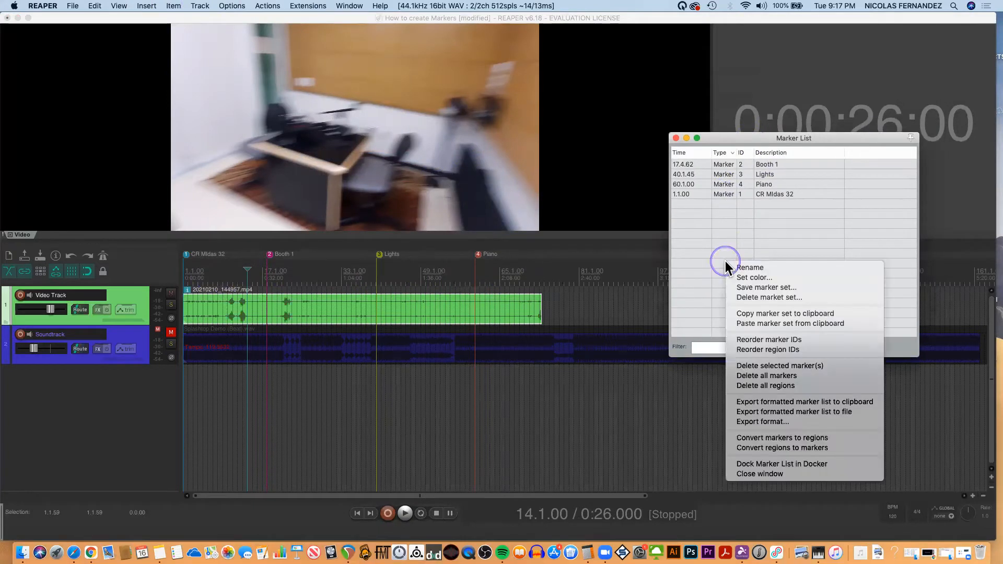
click(747, 465)
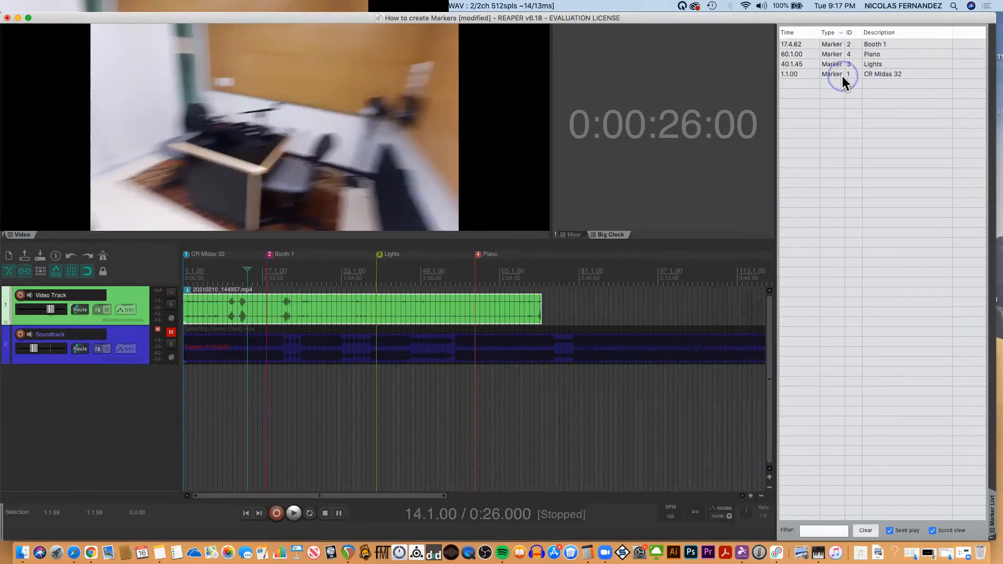
click(855, 33)
Jump the edit cursor through the Piano, Lights, Booth 1 and CR Midas 32 markers from the Marker List, ending at Piano.
click(831, 74)
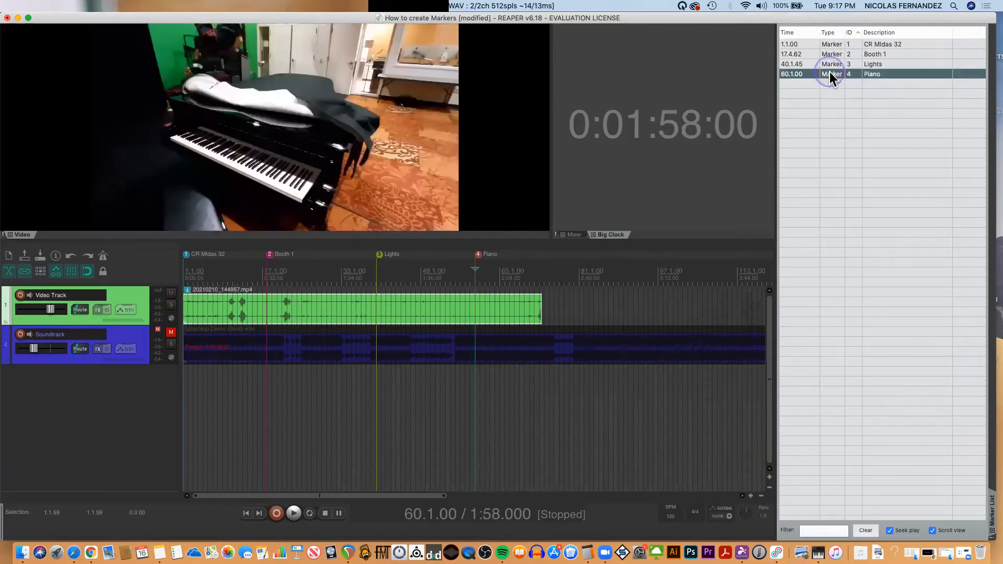
click(831, 64)
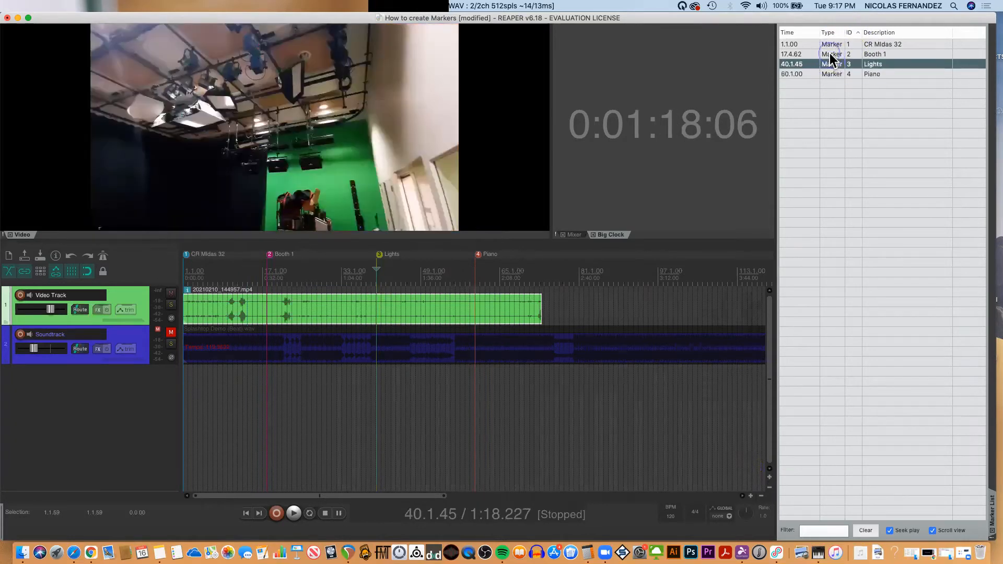
click(831, 54)
click(830, 44)
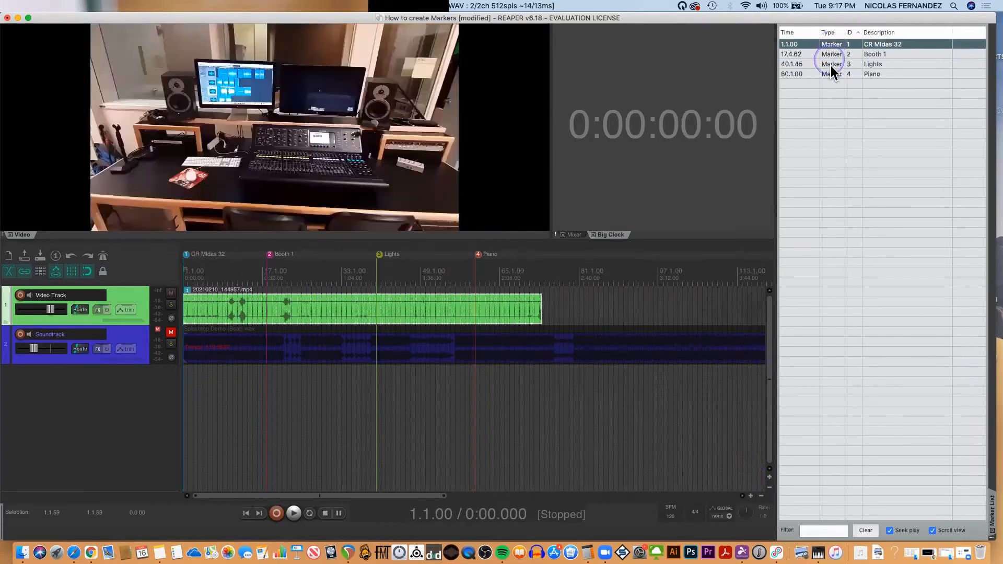
click(831, 63)
click(831, 74)
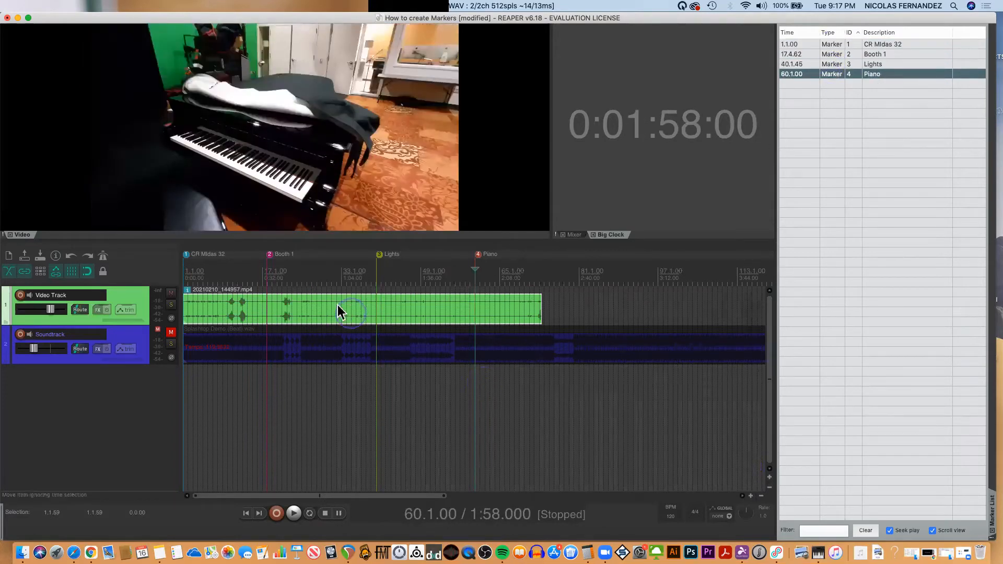
Place the edit cursor at 1:02 and step backward and forward between neighbouring markers, ending at Booth 1.
click(336, 281)
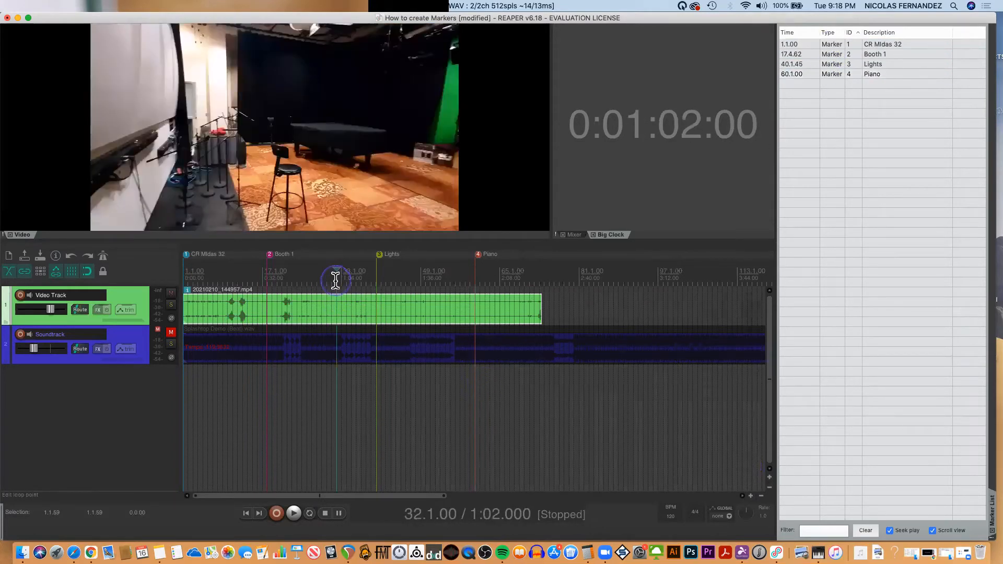
key(bracketleft)
key(bracketleft)
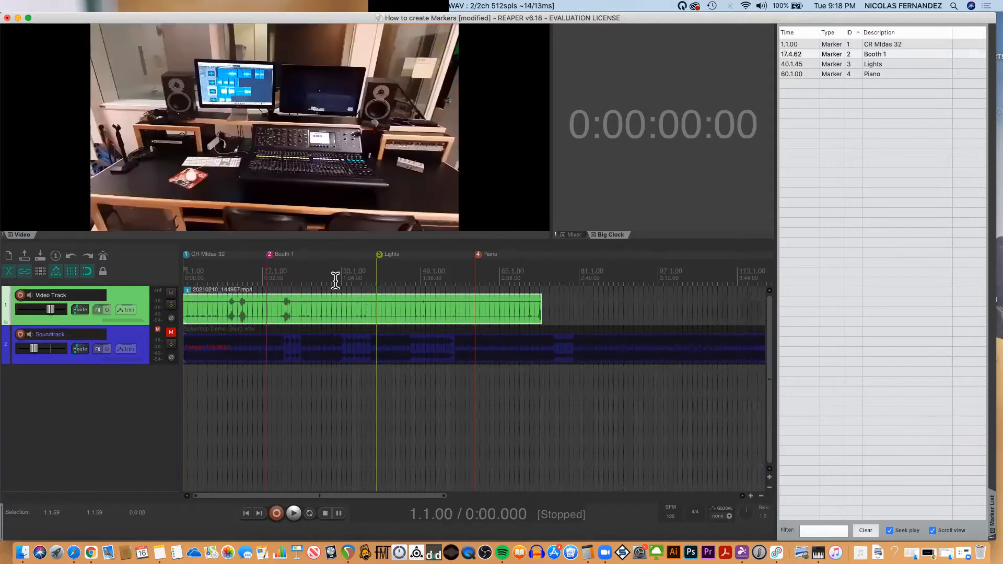
key(bracketright)
key(bracketright)
key(bracketright)
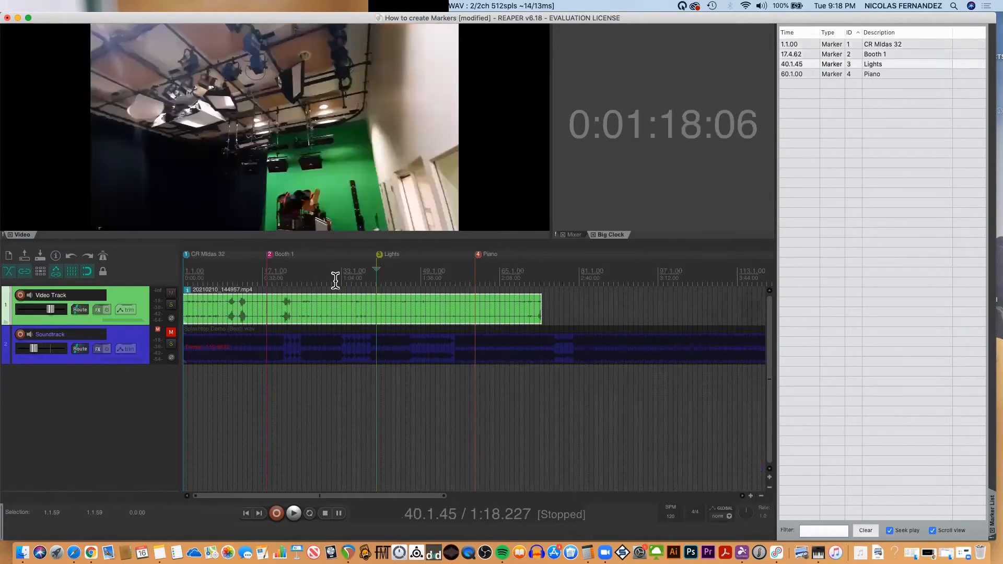
key(bracketleft)
key(bracketleft)
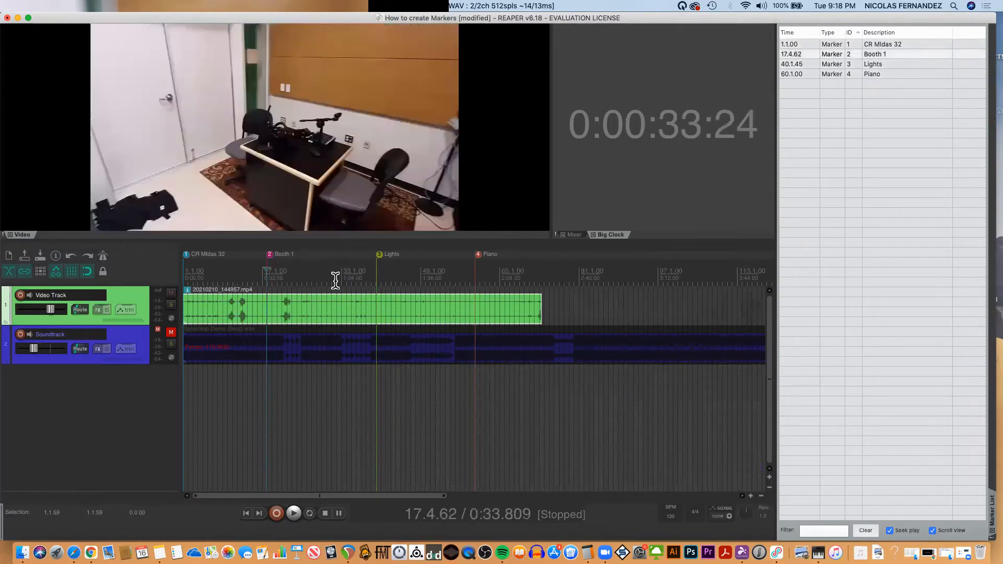
Save the current markers as a marker set named "Shots".
click(807, 109)
right_click(835, 102)
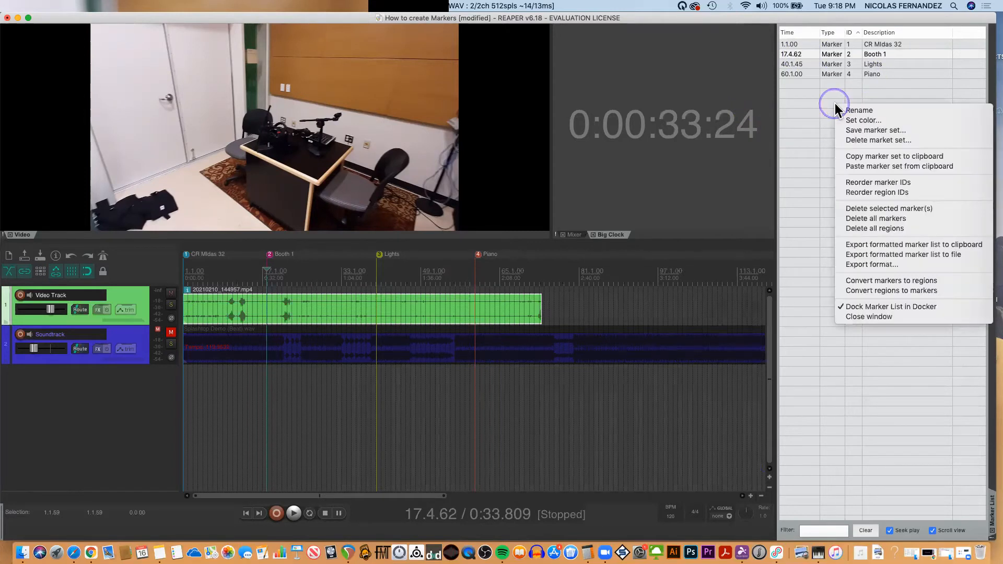
click(861, 131)
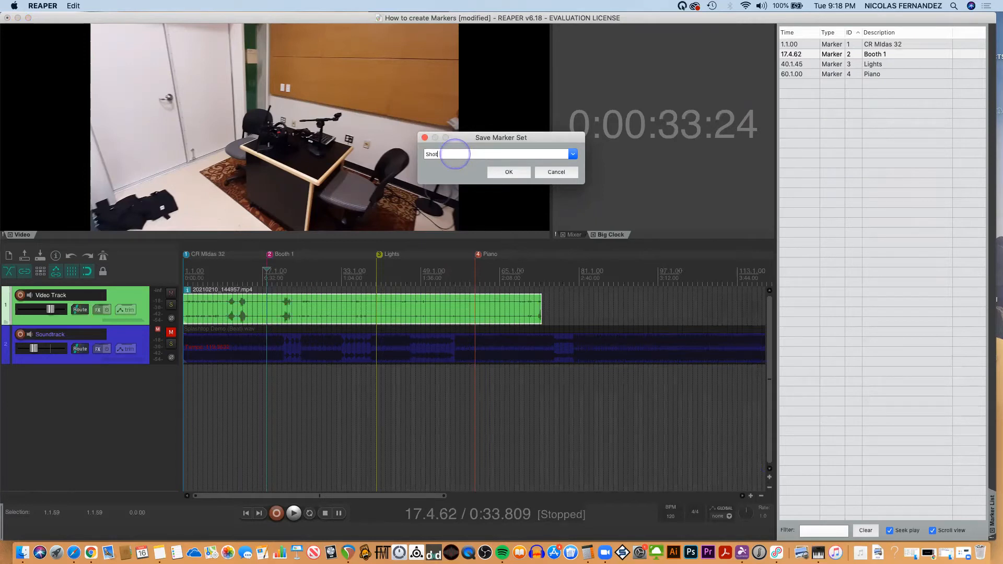
text(Shot)
click(509, 173)
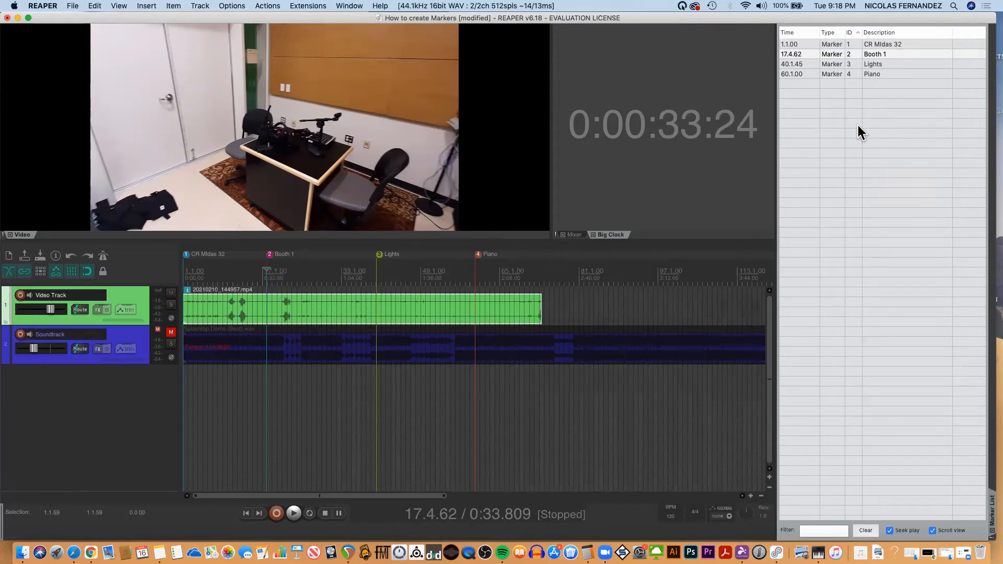
Select the four markers in the Marker List and delete all markers from the project.
click(801, 74)
shift+click(800, 55)
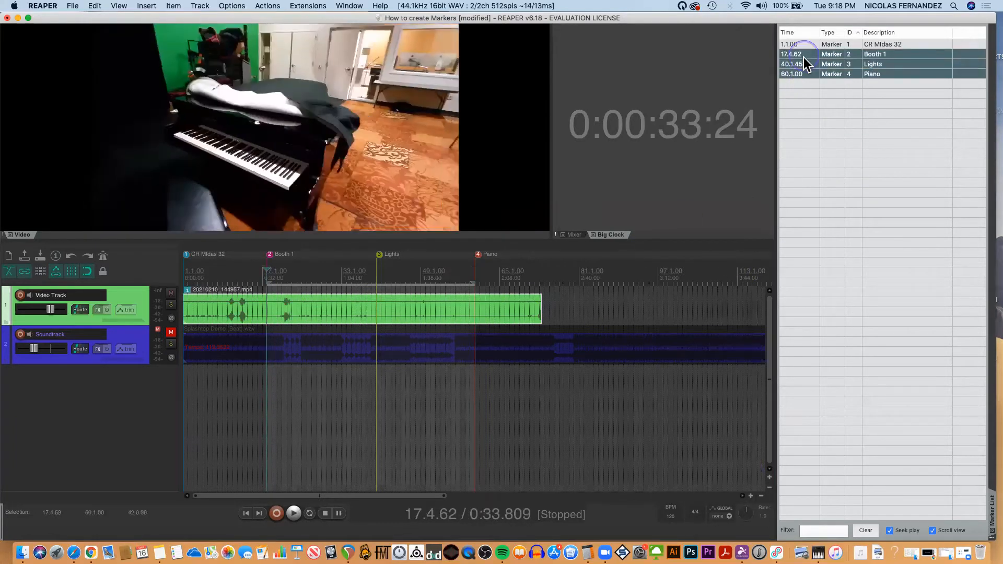
shift+click(802, 45)
right_click(802, 45)
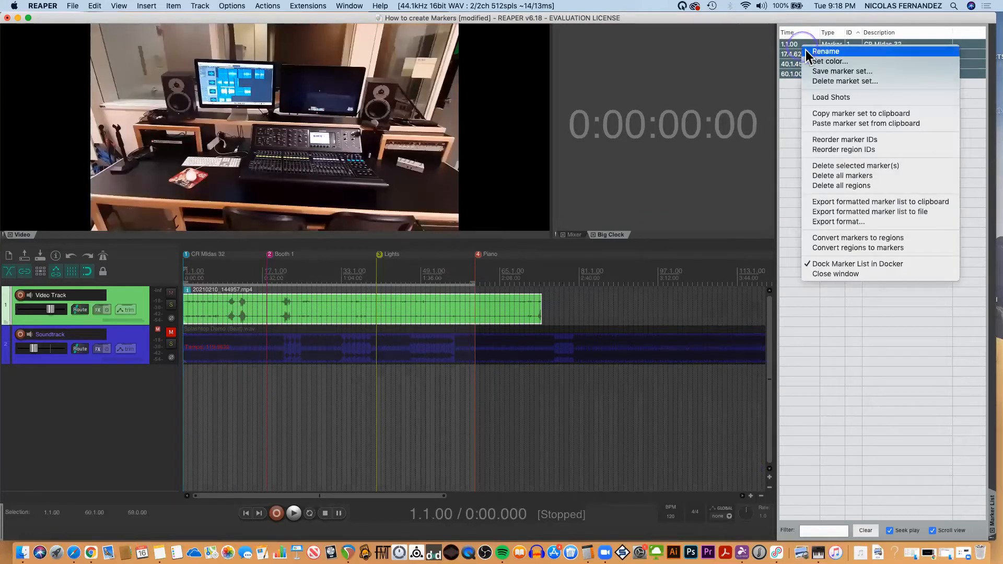
click(831, 175)
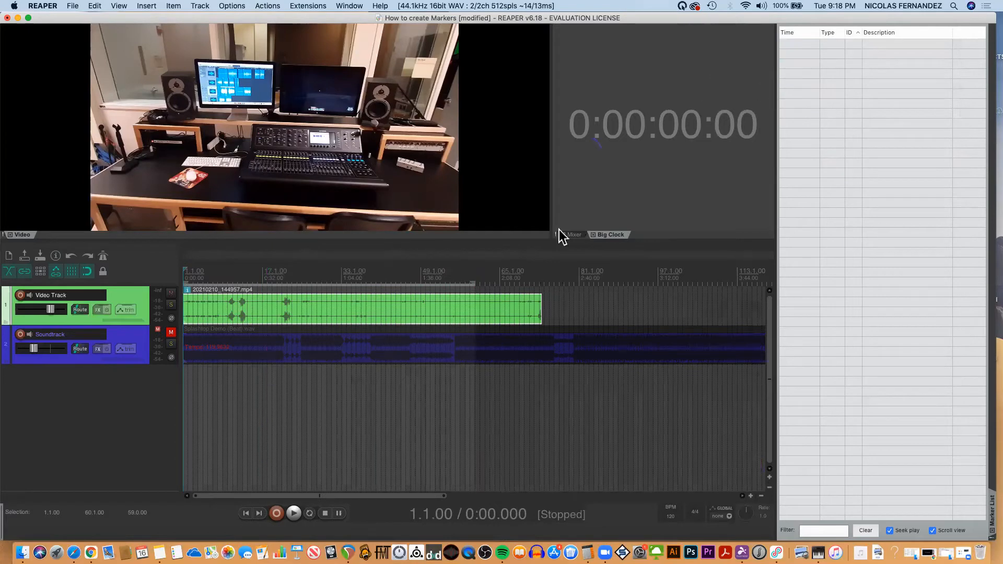
Insert five unnamed markers along the timeline at positions 14.1.00, 29.1.00, 43.1.00, 53.1.00 and 58.1.00.
click(245, 276)
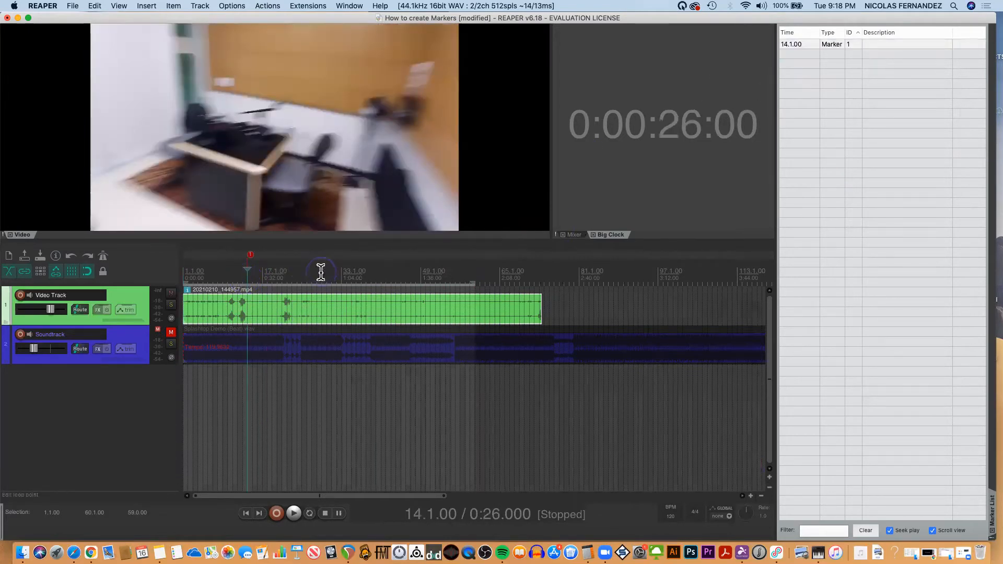
click(320, 272)
key(m)
click(391, 275)
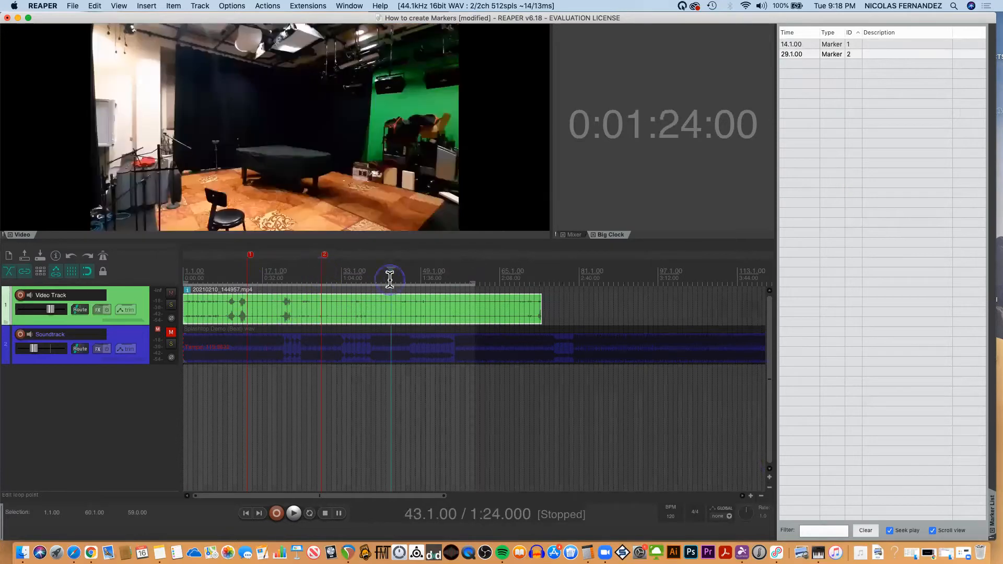
key(m)
click(441, 276)
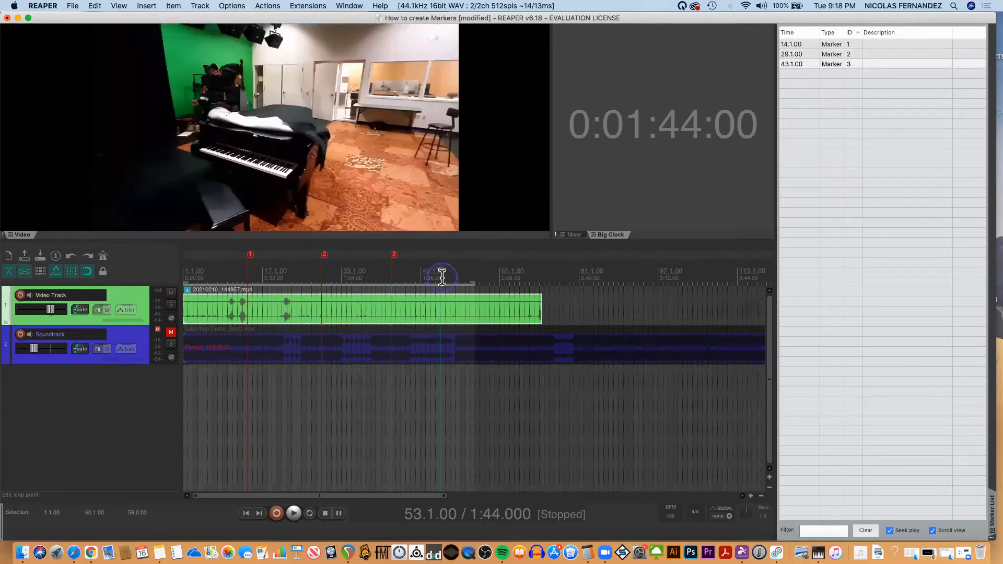
key(m)
click(465, 276)
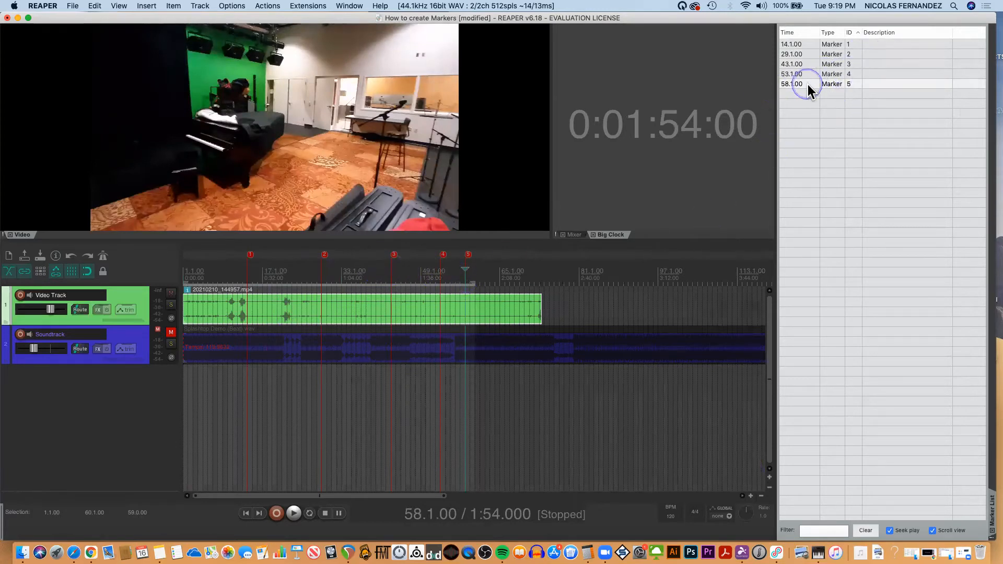
Save the five unnamed markers as a marker set named "Test".
right_click(821, 61)
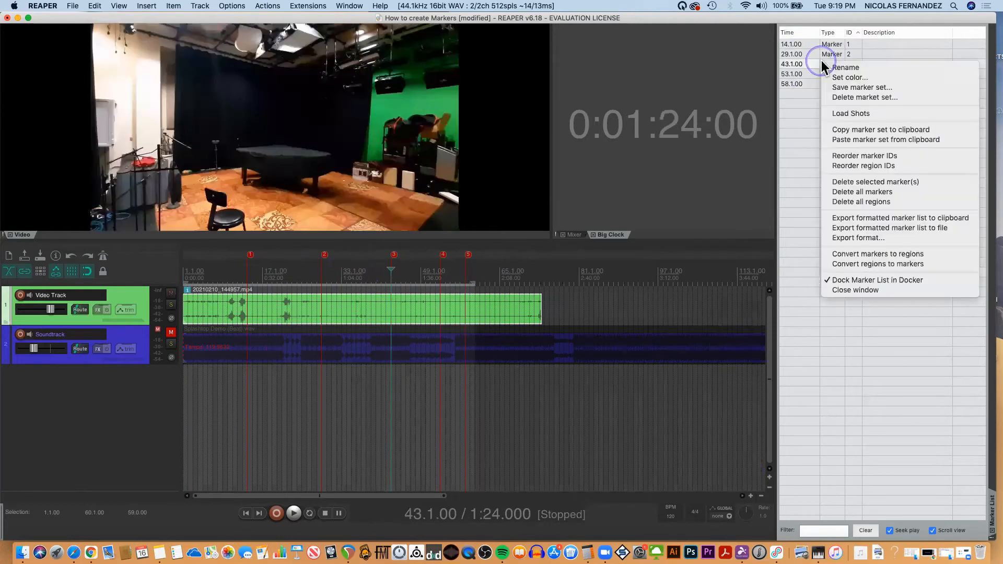
click(846, 88)
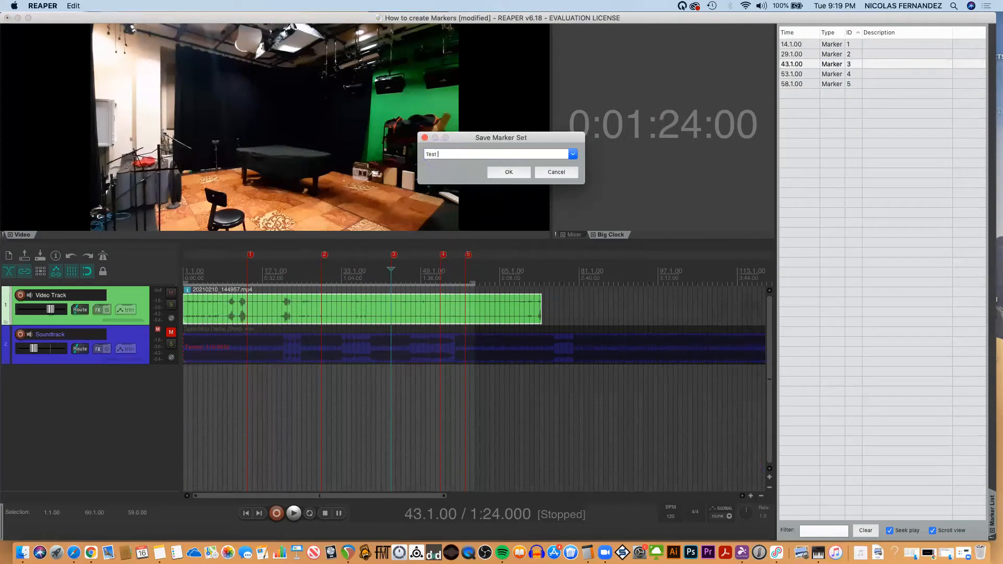
click(511, 174)
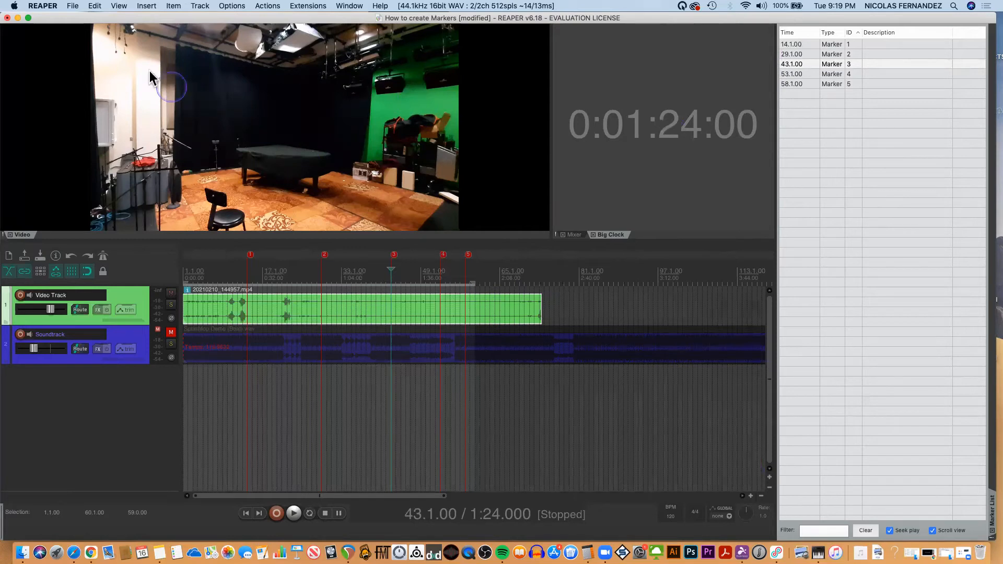
Load the saved "Shots" marker set through the SWS marker utilities.
click(319, 7)
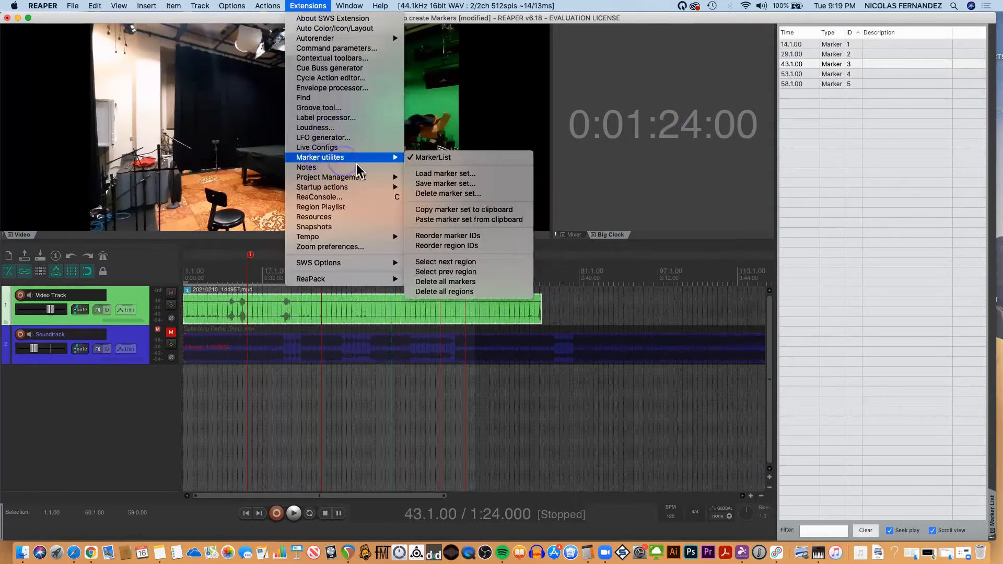
mouse_move(396, 159)
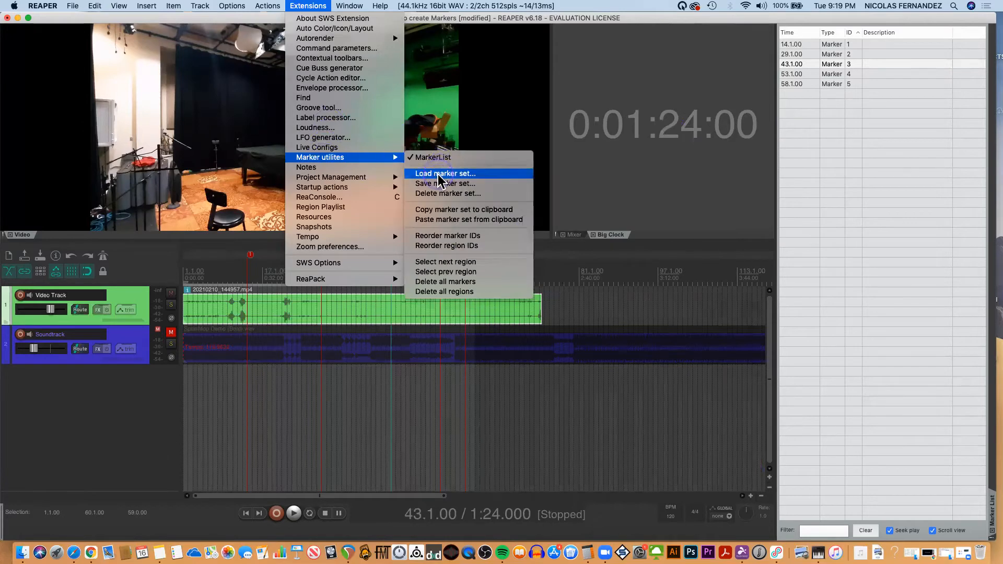
click(444, 174)
click(458, 156)
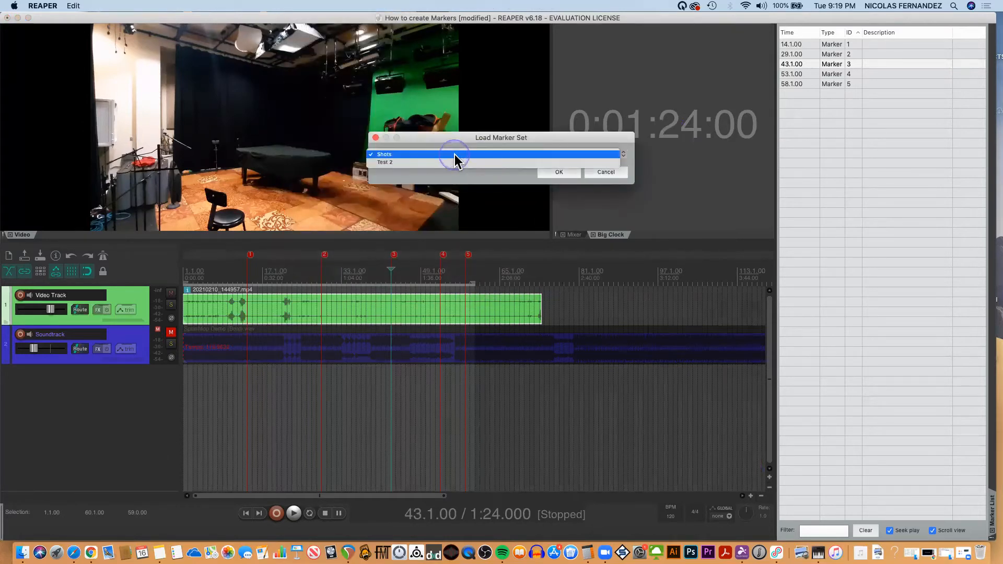
click(385, 156)
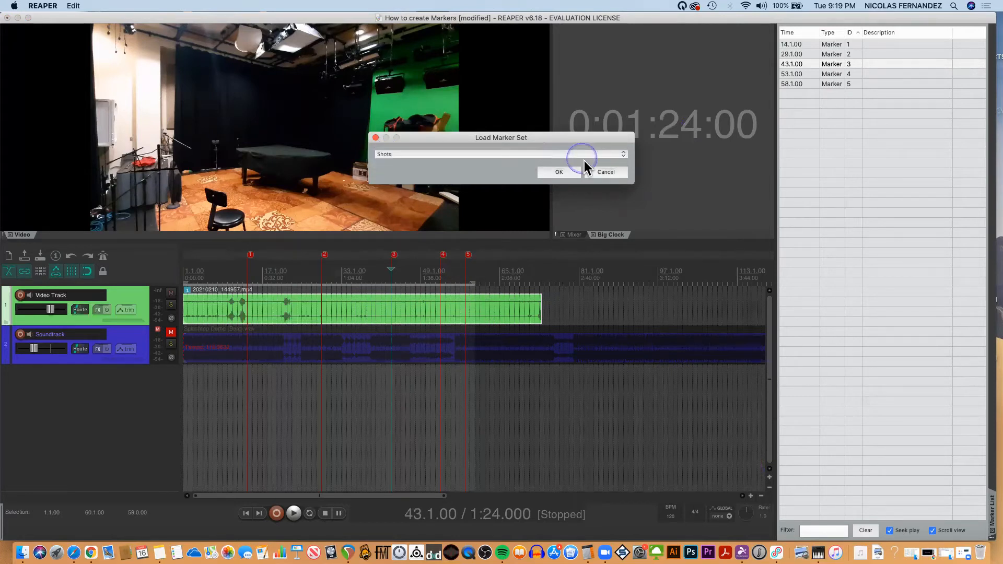
click(563, 171)
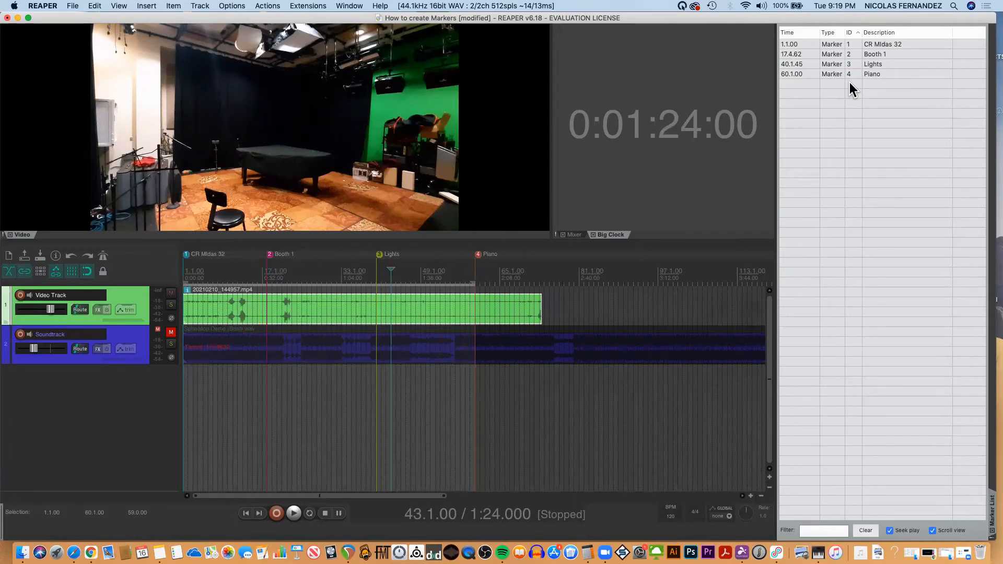
Insert a tempo/time signature marker at the Booth 1 marker with a tempo of 180 BPM and a 7/4 time signature.
click(514, 300)
key(2)
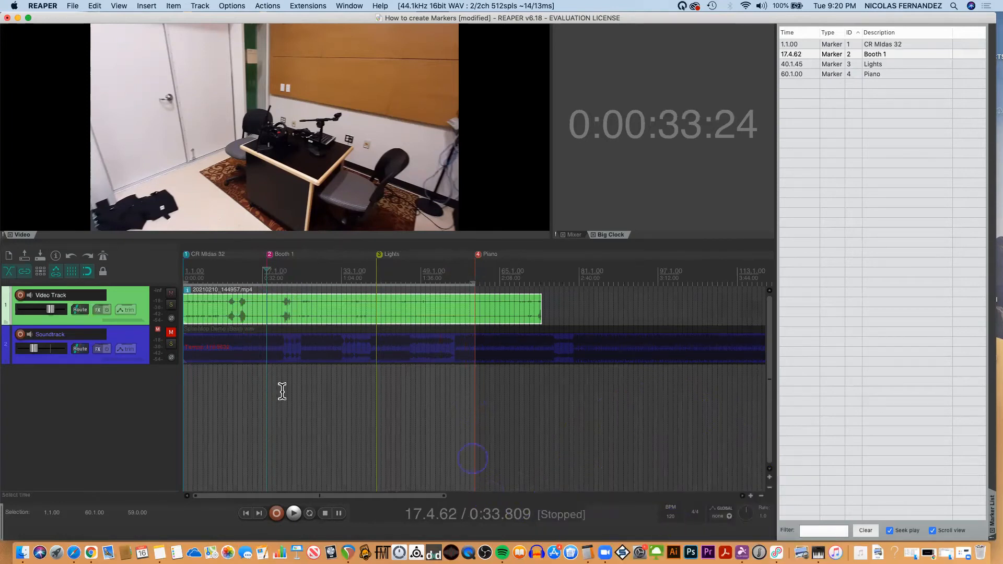
double_click(266, 261)
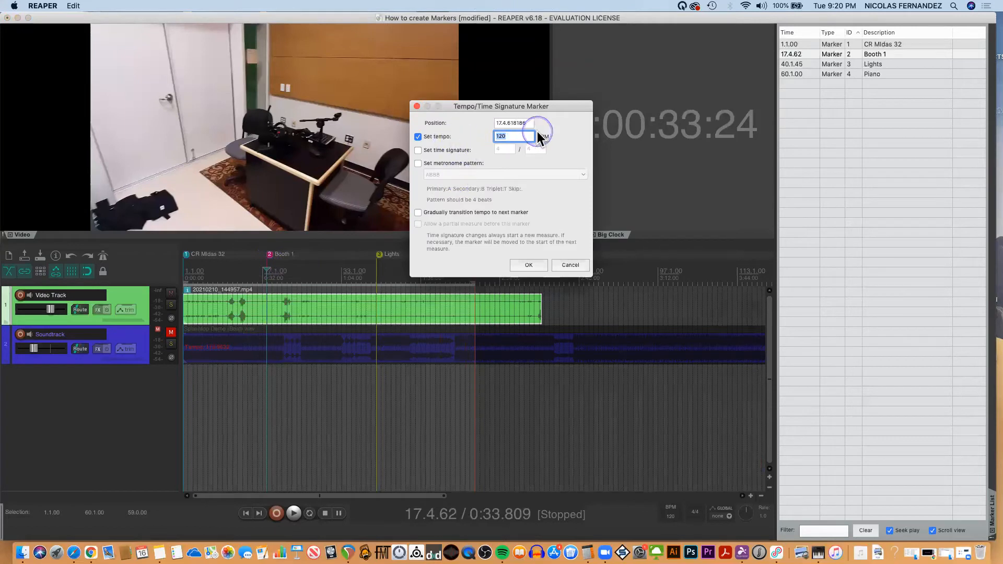
click(515, 135)
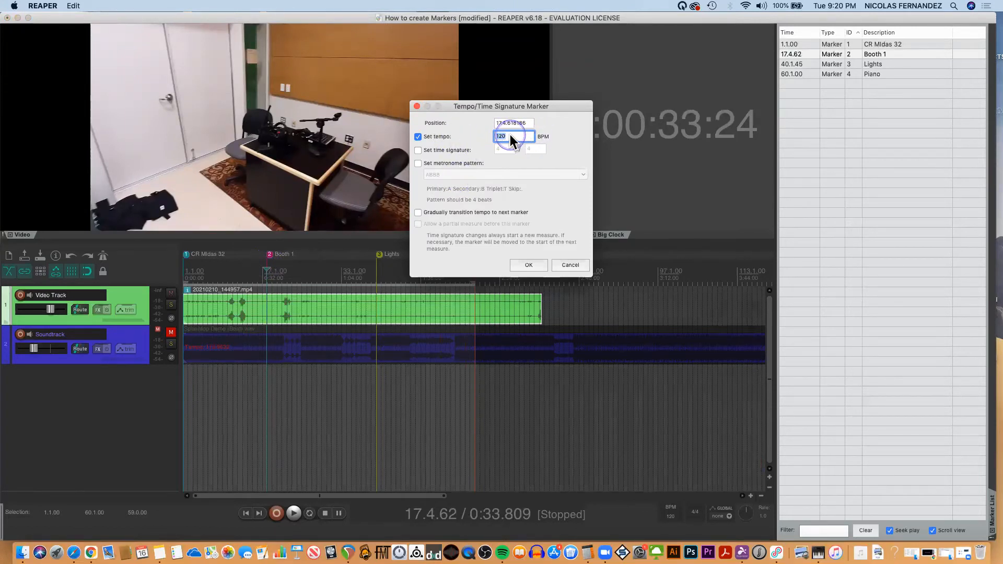
text(18)
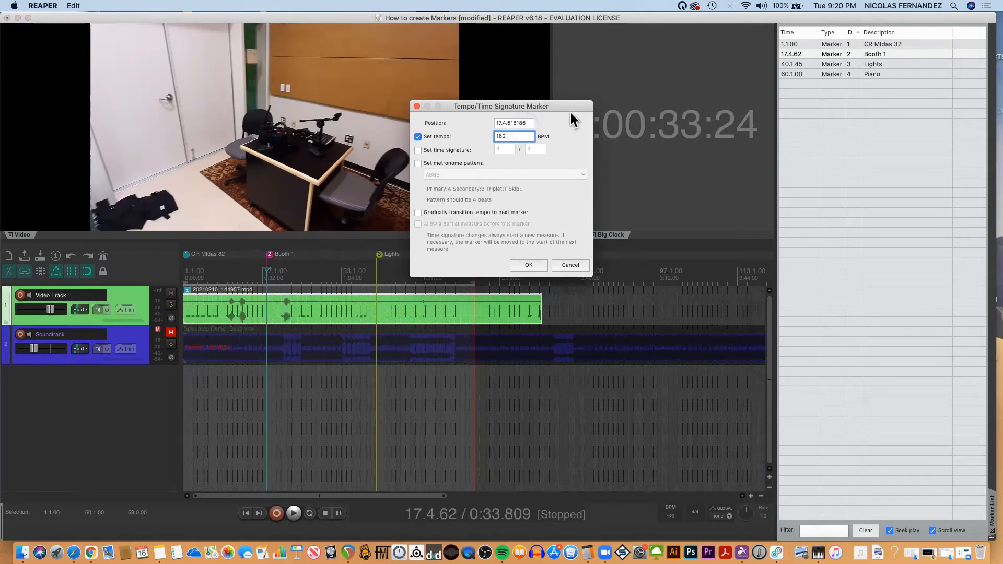
text(0)
click(419, 151)
click(505, 152)
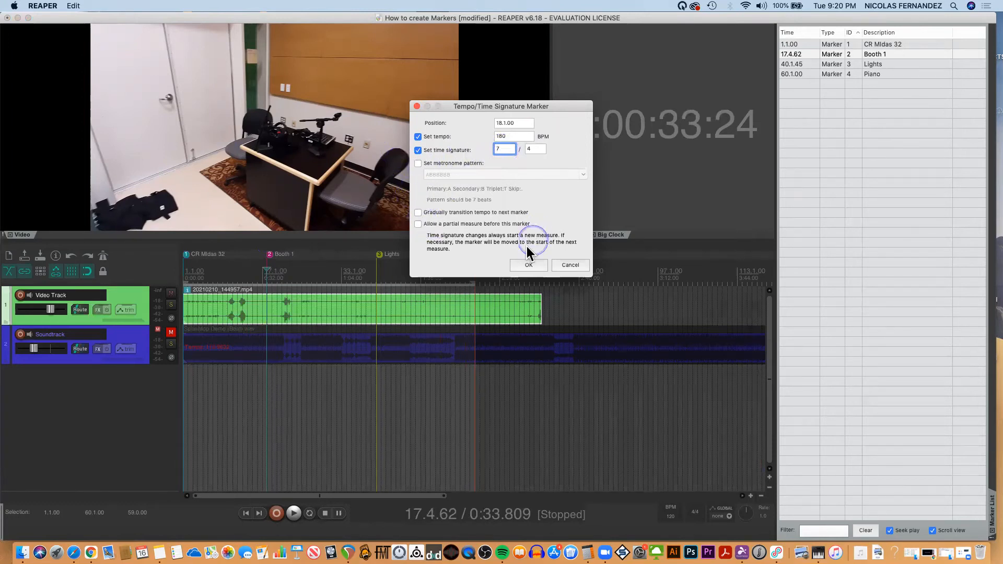
click(524, 267)
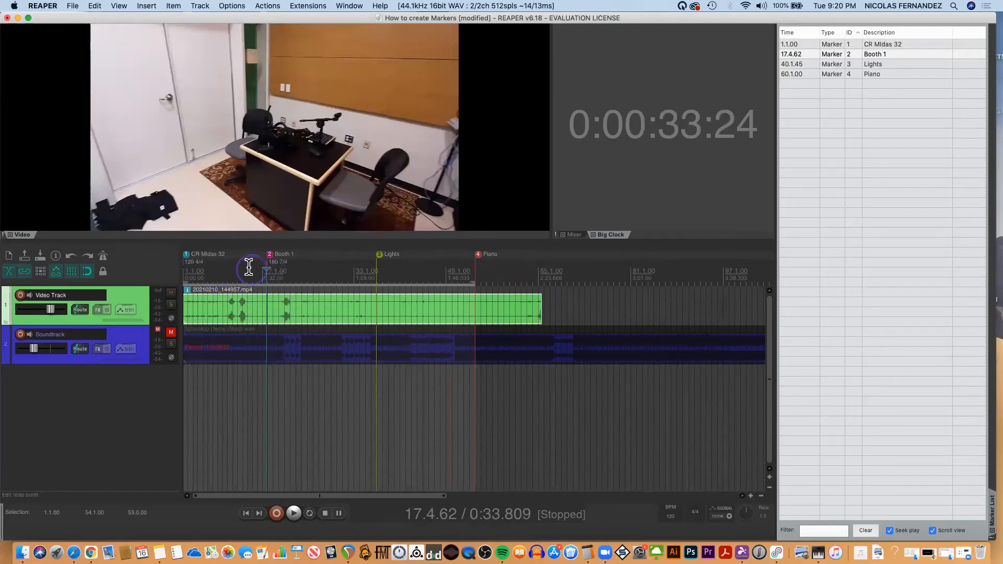
Enable the metronome and play the project from 14.1.00 to hear its click.
click(104, 256)
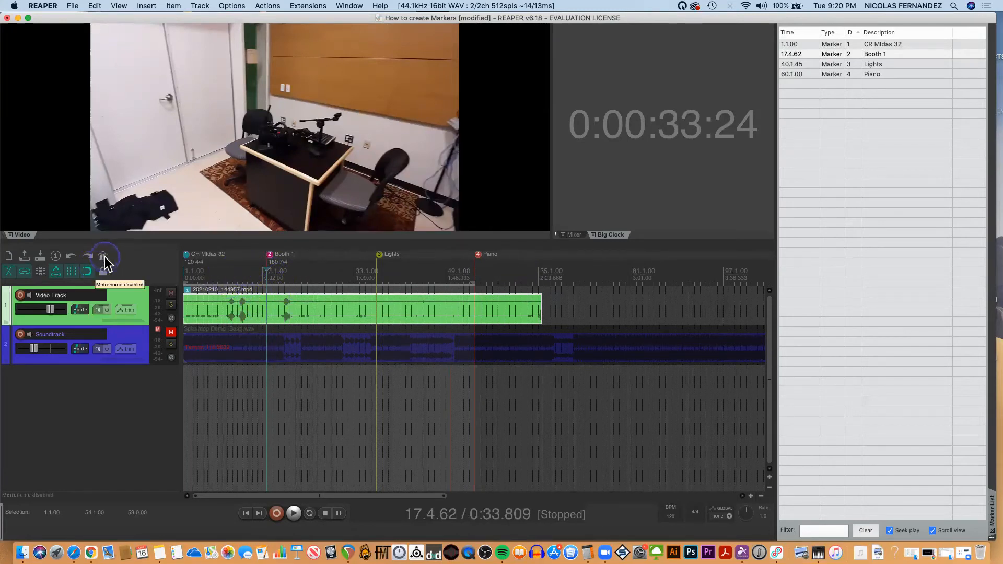
click(246, 274)
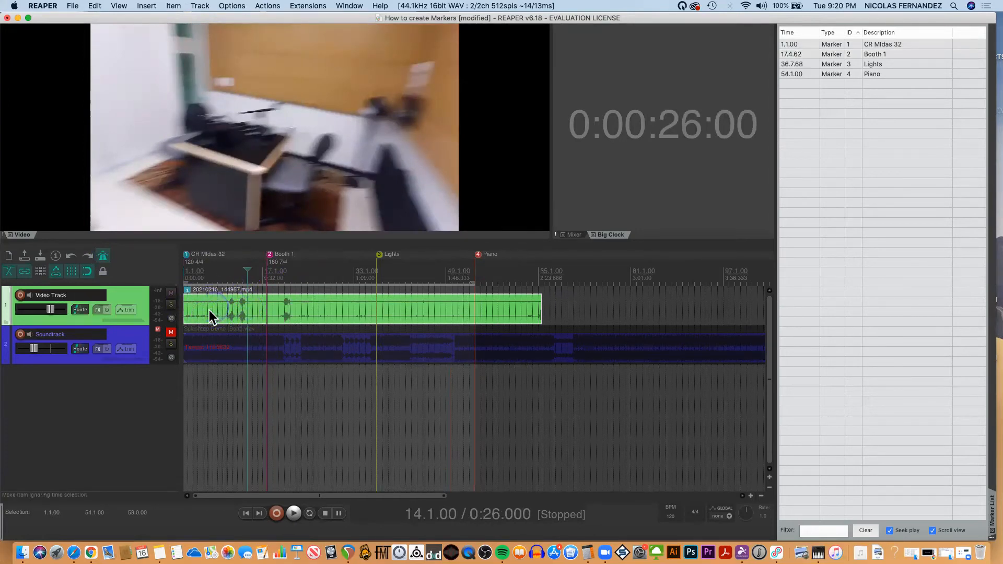
key(space)
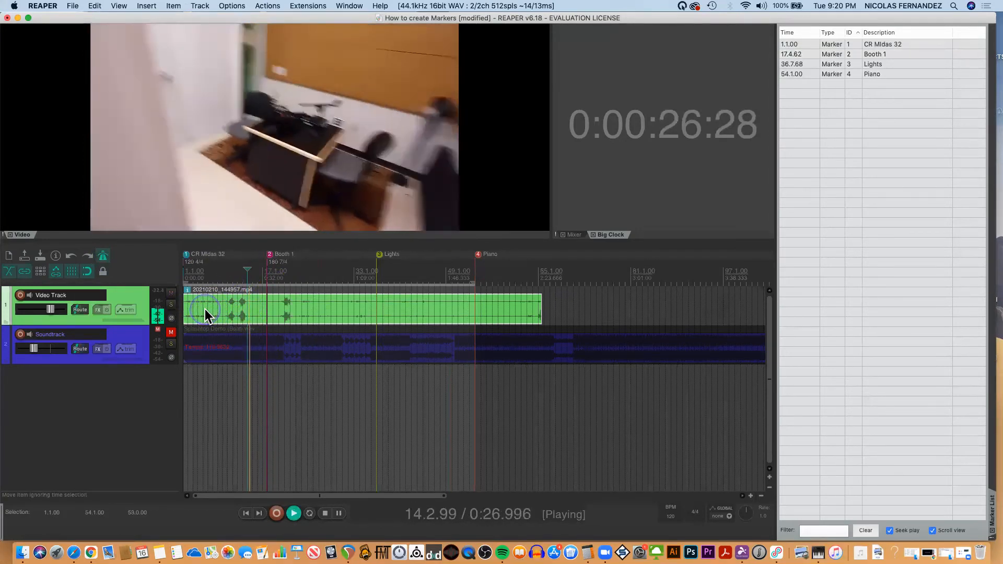
key(space)
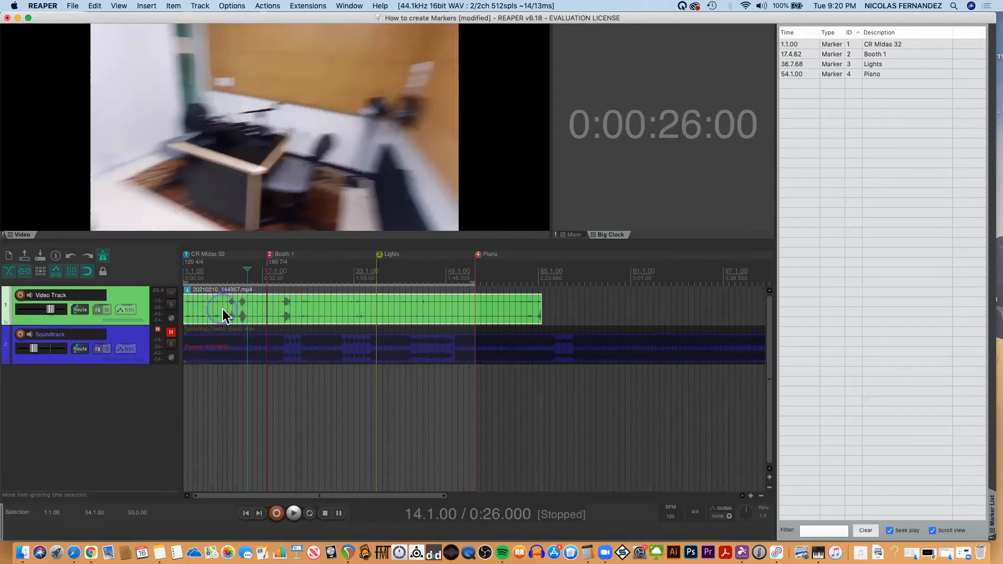
Set the video item's source properties to ignore its audio.
right_click(223, 309)
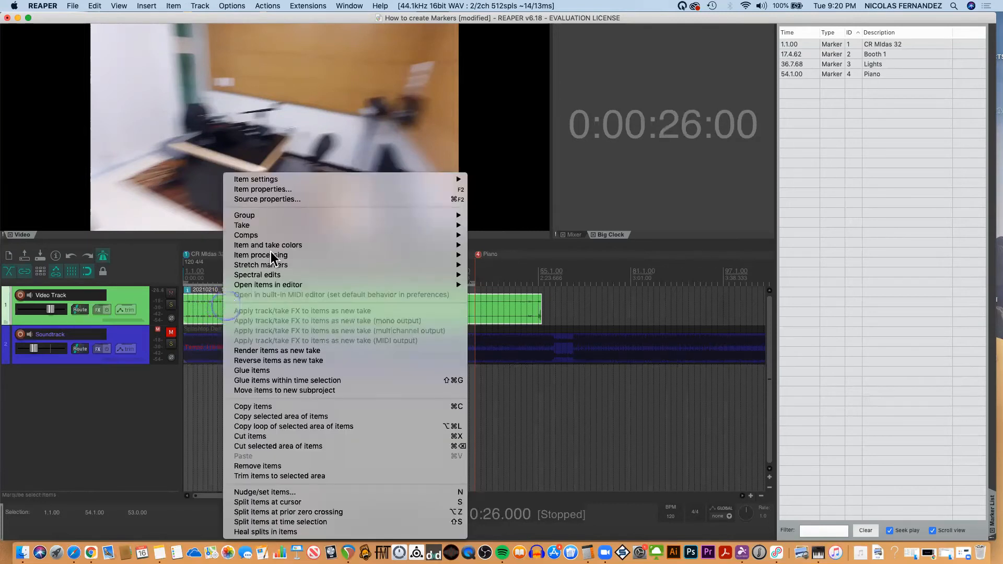
click(279, 198)
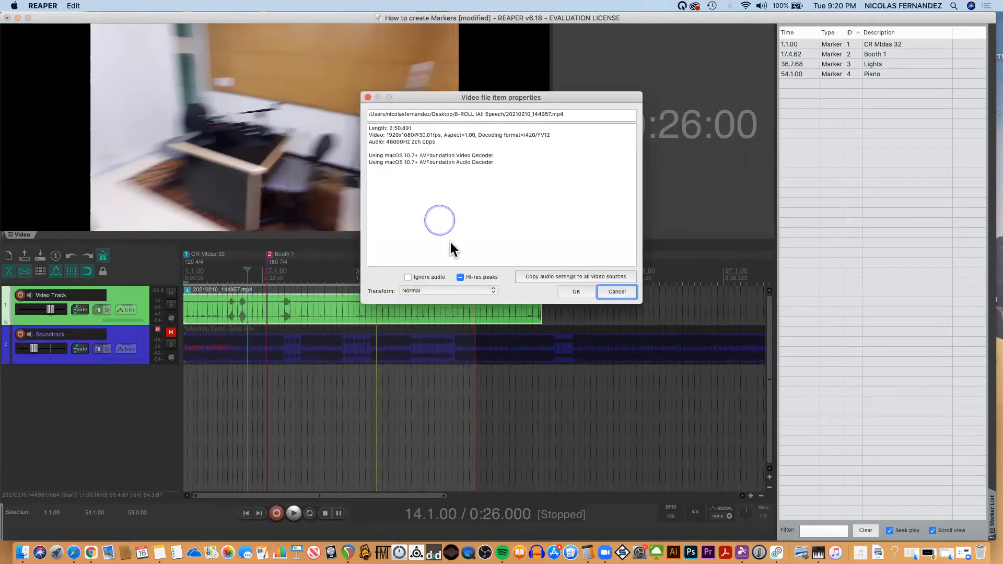
click(408, 277)
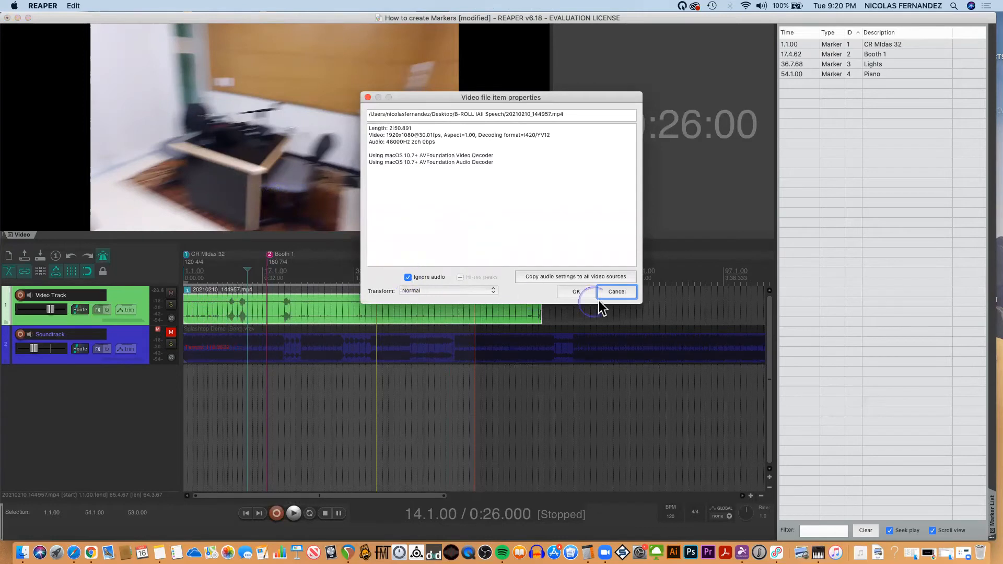
click(574, 291)
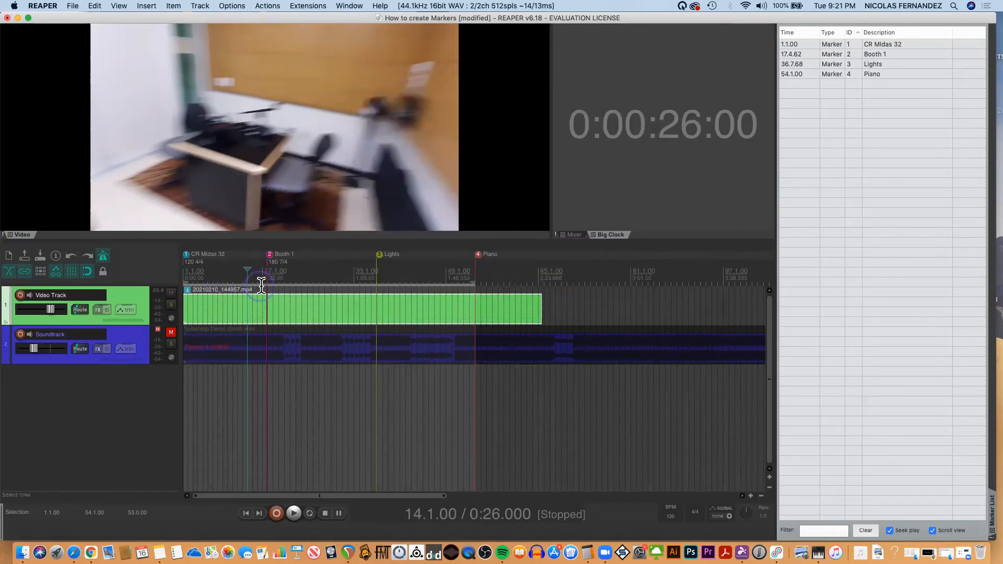
Mute and unmute the Video Track, and play across the Booth 1 marker from 16.1.00 to hear the metronome's tempo change.
click(172, 296)
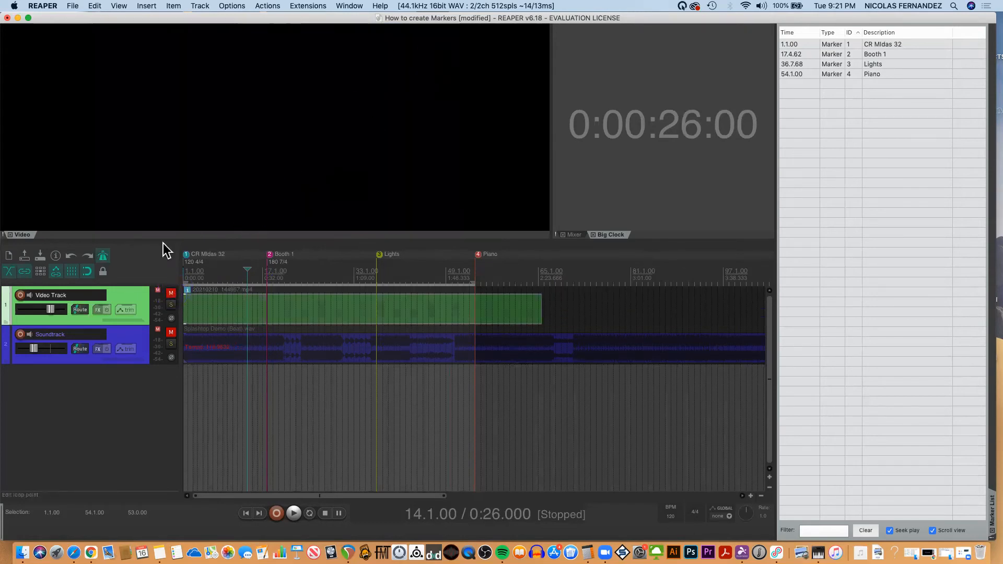
click(172, 296)
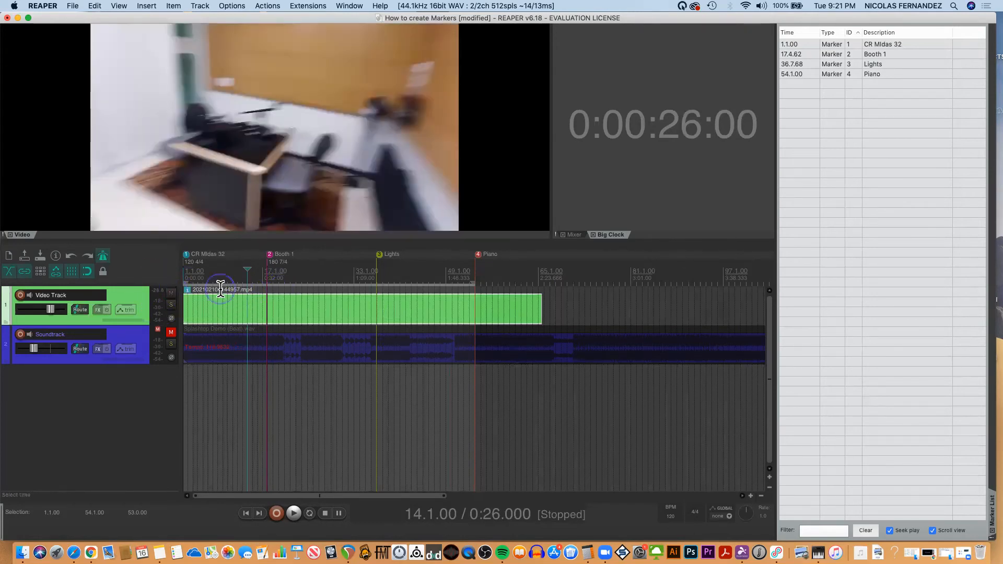
key(space)
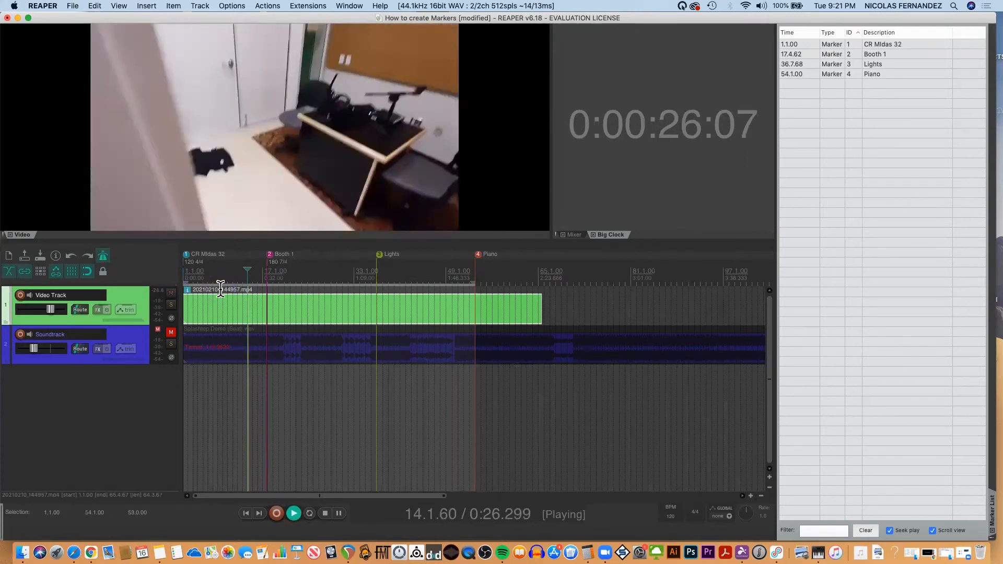
click(258, 281)
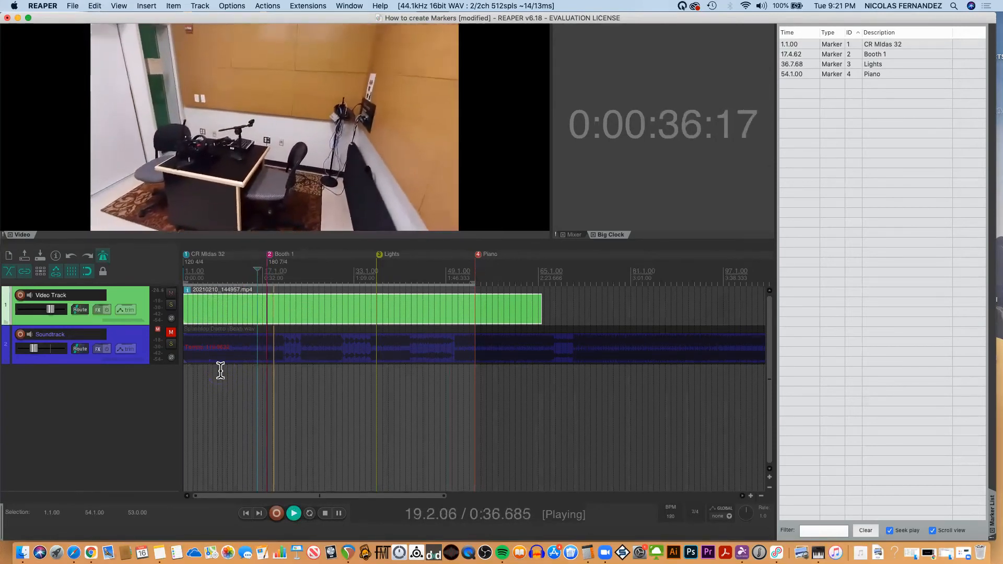
key(space)
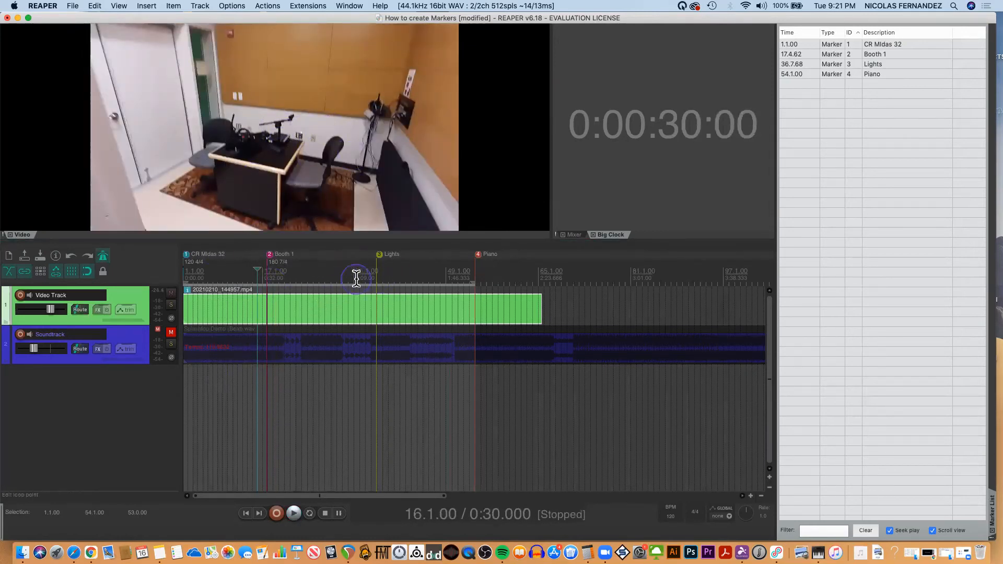
Place the edit cursor at the Lights marker, show the master track, and check the Tempo map entry in its envelope list.
key(3)
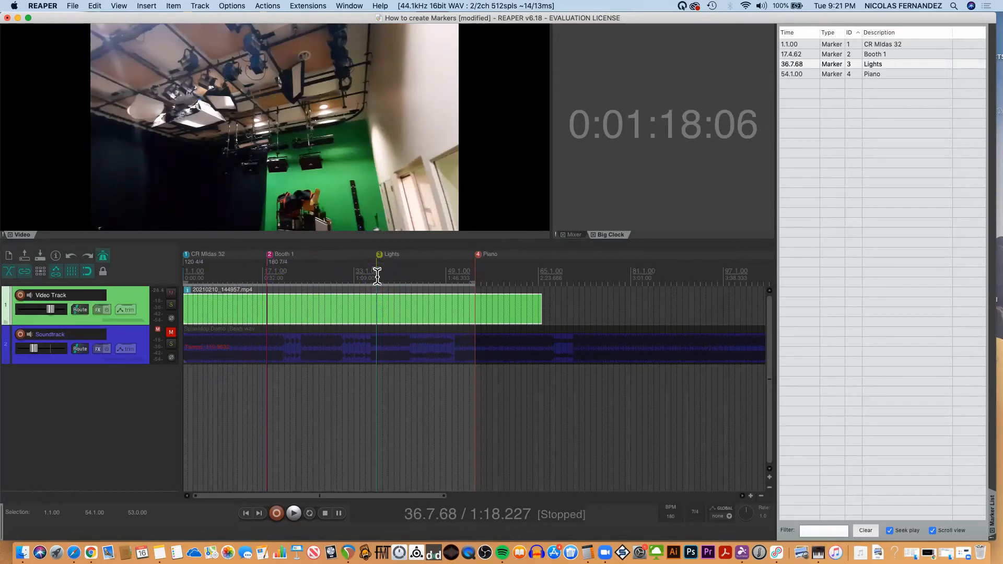
click(119, 6)
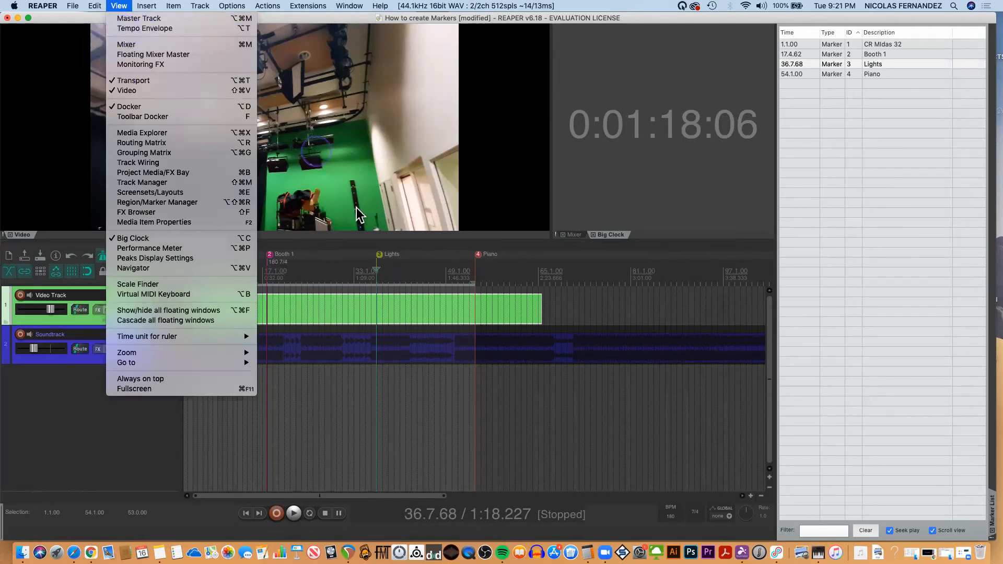
click(349, 281)
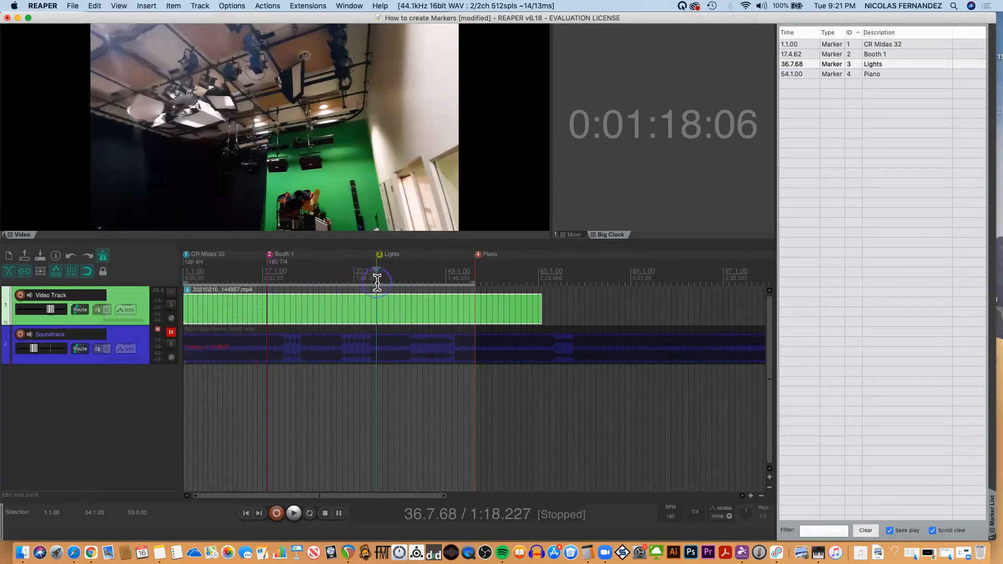
key(alt+super+m)
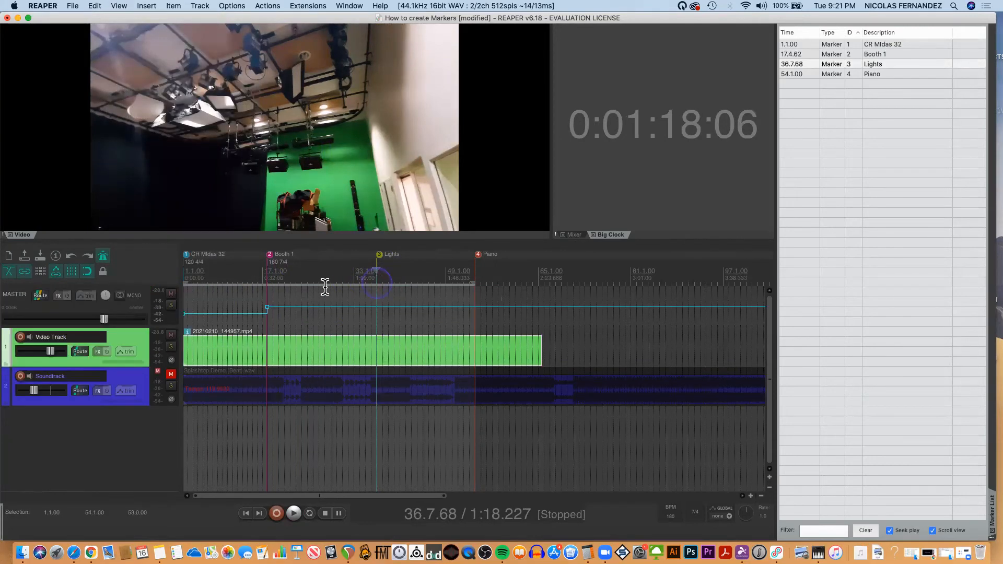
click(86, 296)
click(207, 343)
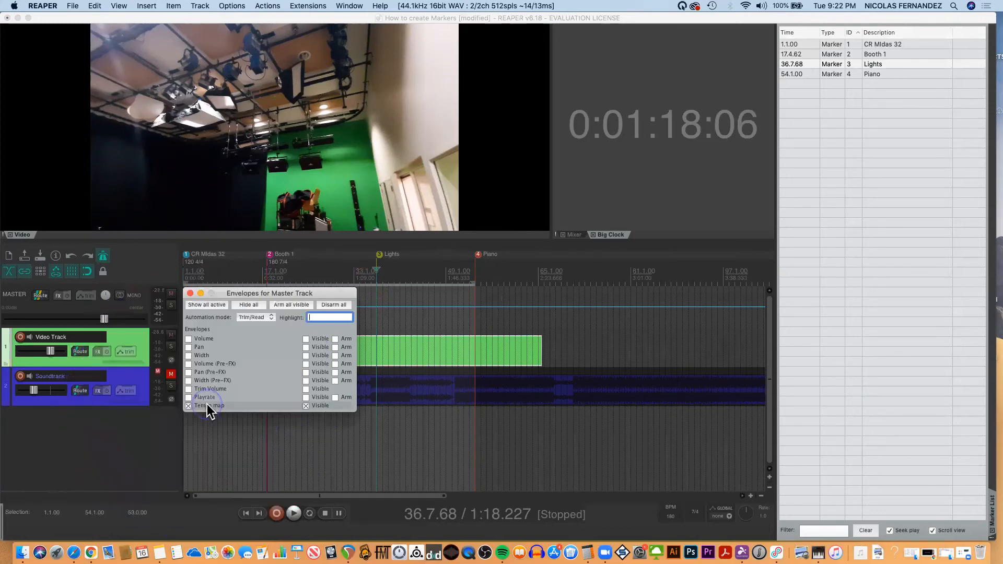
click(190, 294)
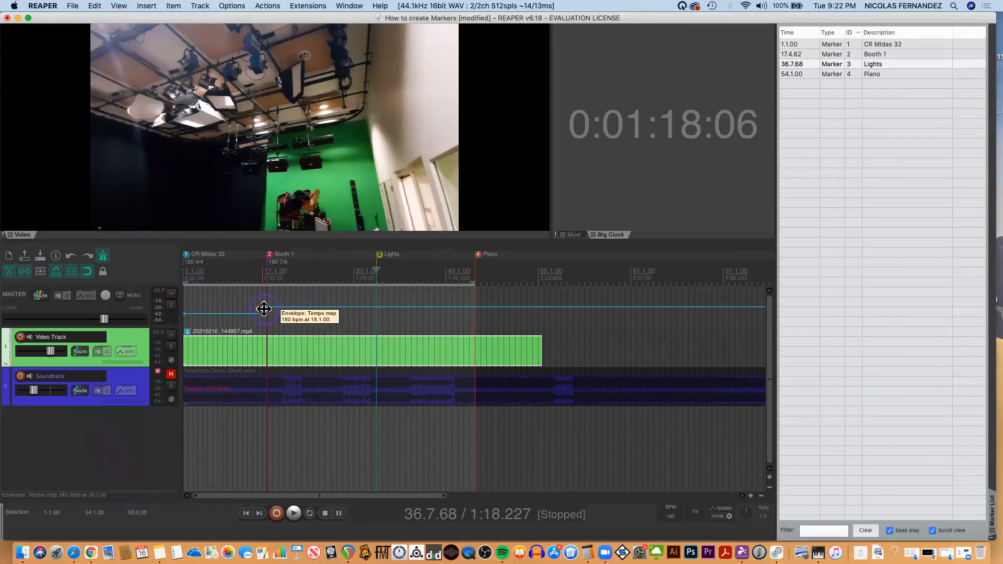
Add tempo map points at and just after the Lights marker, dropping to 72.308 BPM, and raise the tempo to 118.462 BPM before the Piano marker.
ctrl+click(379, 305)
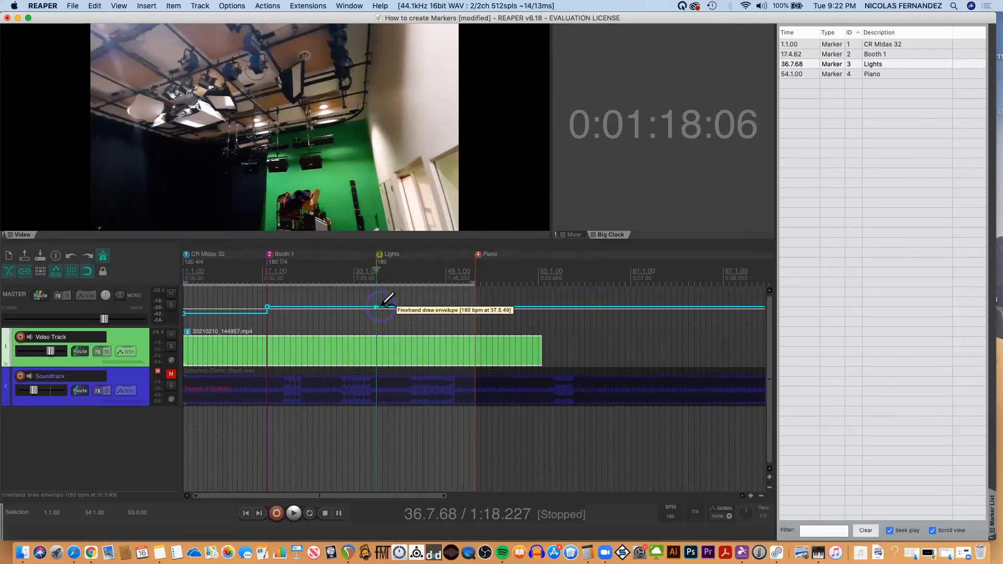
click(382, 306)
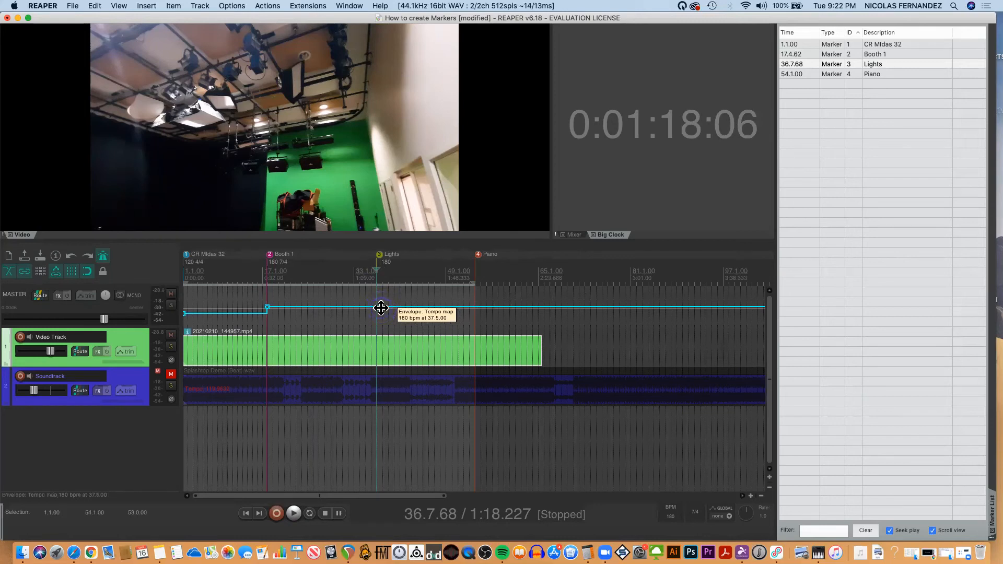
mouse_move(381, 308)
mouse_down()
mouse_move(383, 294)
mouse_move(385, 320)
mouse_up()
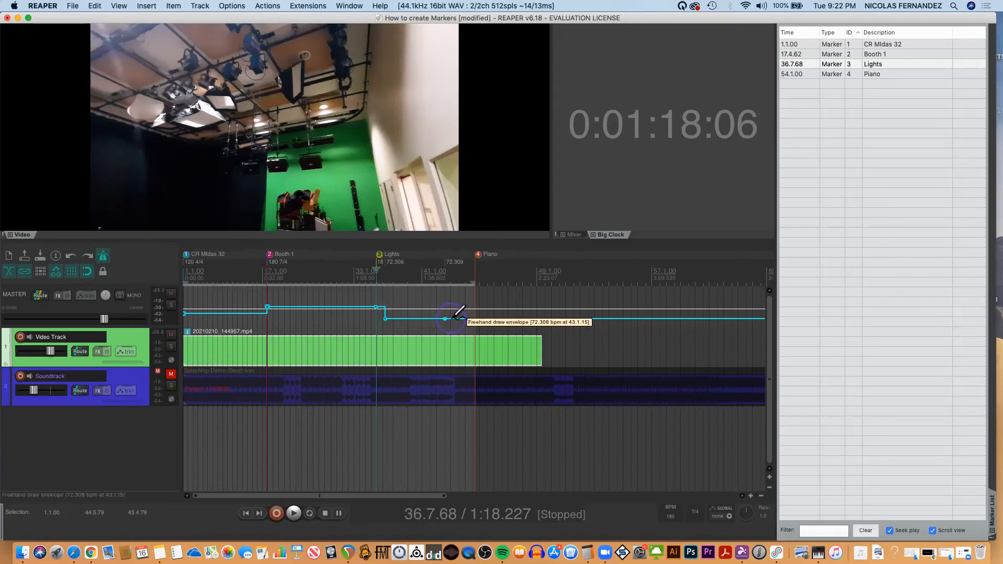
mouse_move(446, 318)
mouse_down()
mouse_move(448, 301)
mouse_move(448, 312)
mouse_up()
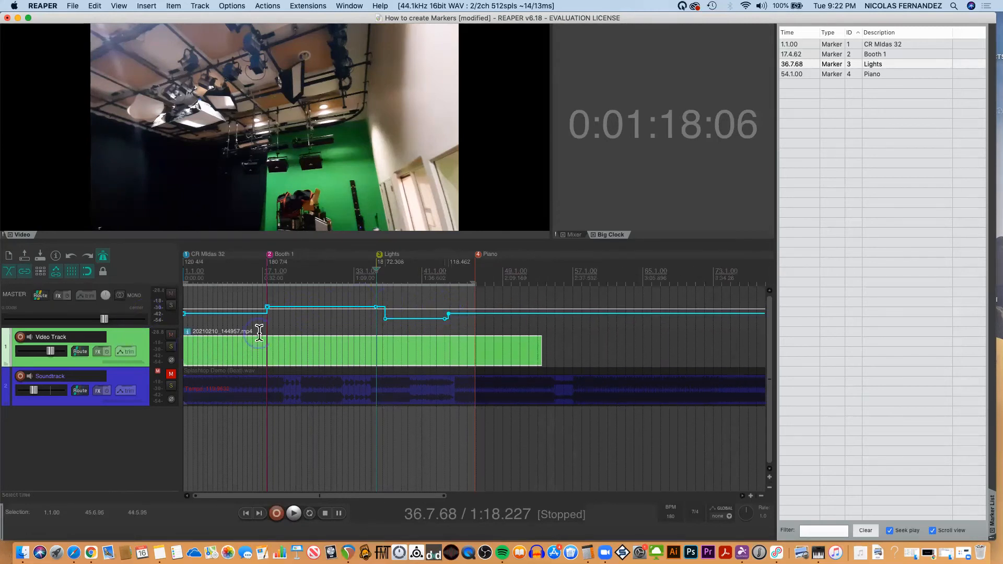
Play from 35.1.00 and from 42.5.00 to hear the metronome follow both new tempo changes.
click(366, 278)
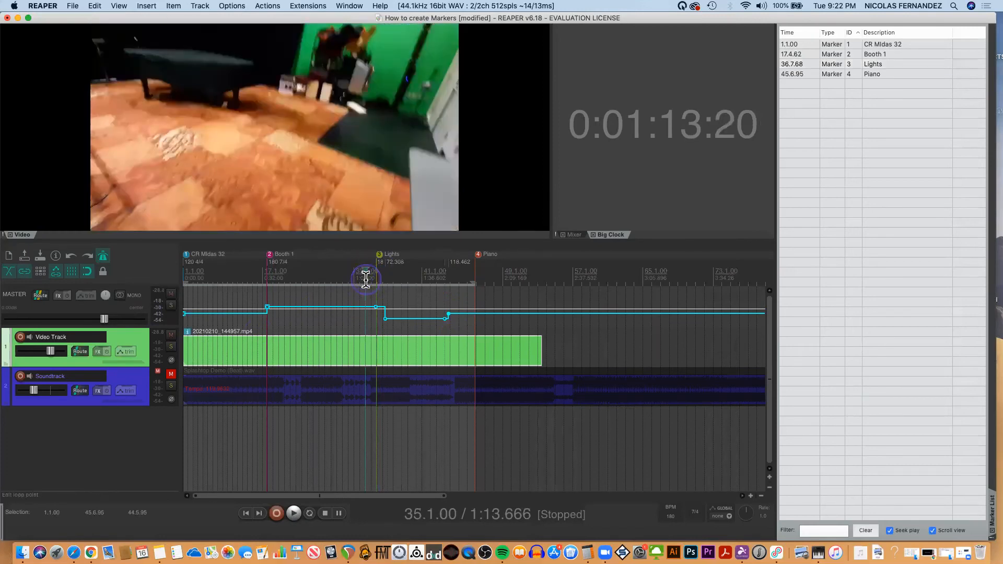
key(space)
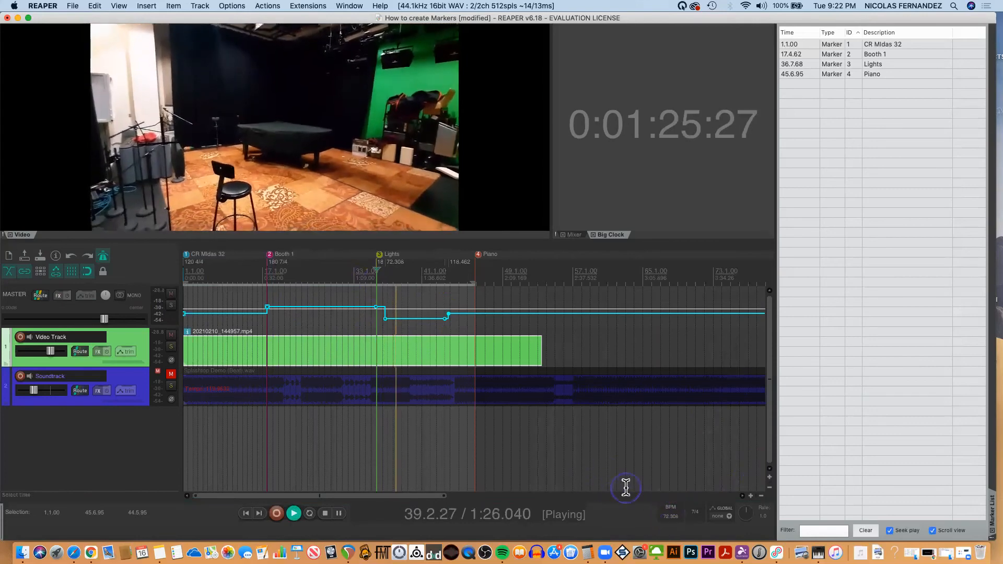
click(444, 278)
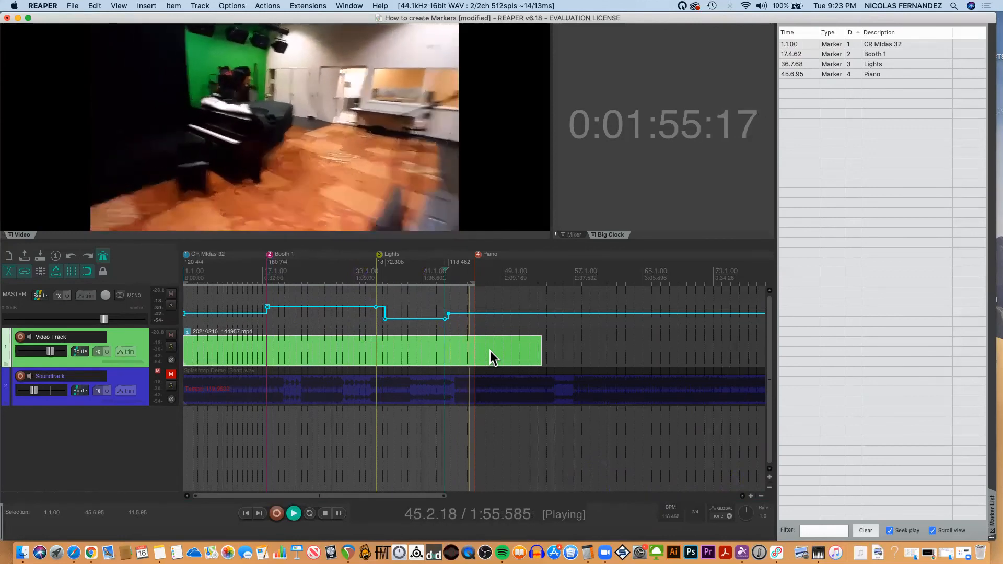
key(space)
Save the current markers as a marker set named "Tempo changes".
click(823, 89)
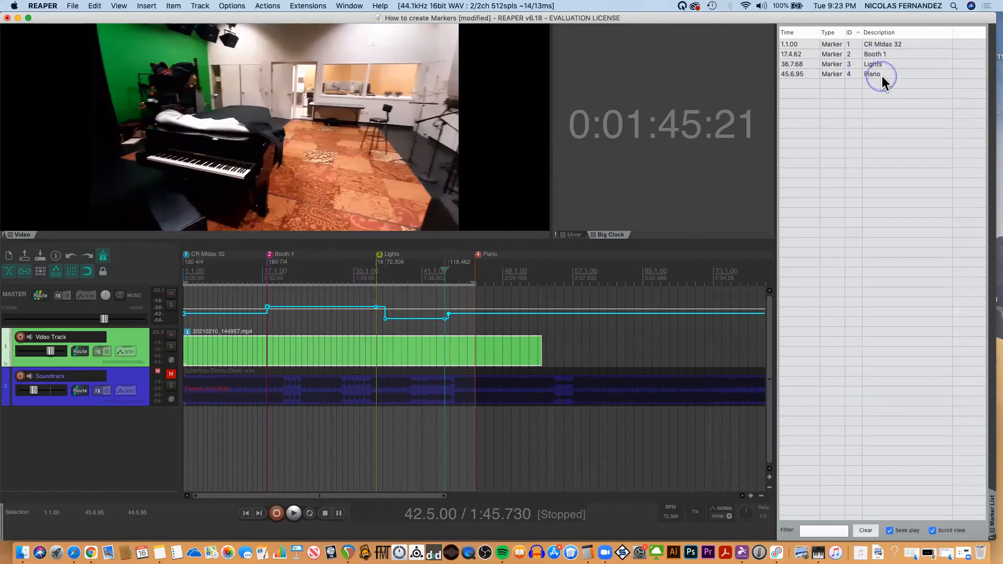
right_click(826, 95)
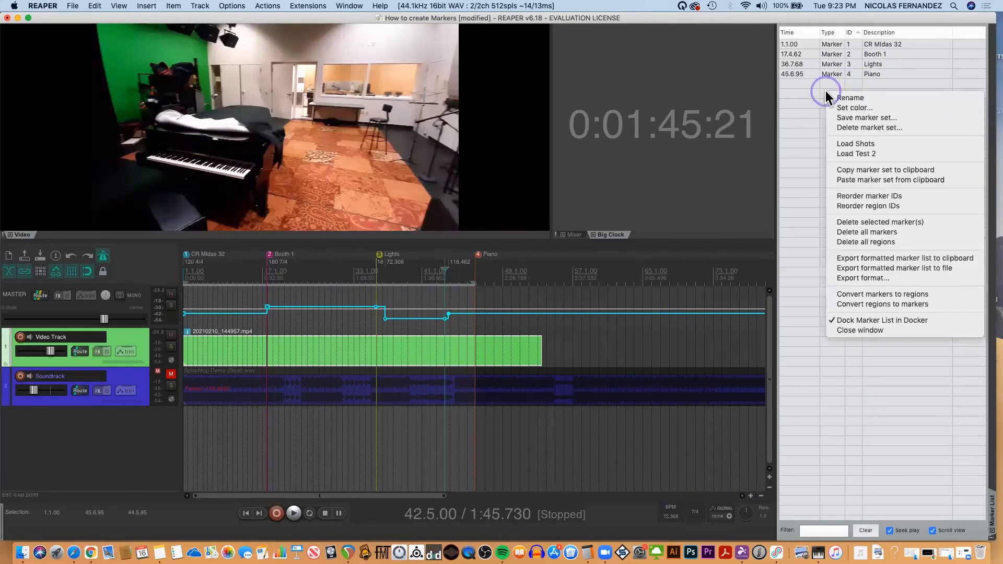
click(852, 118)
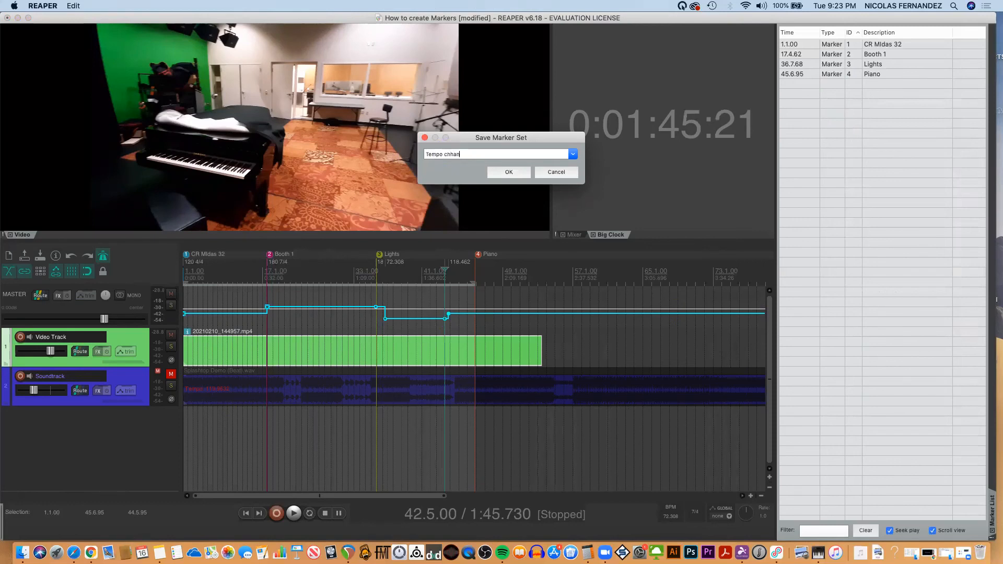
click(477, 153)
click(509, 170)
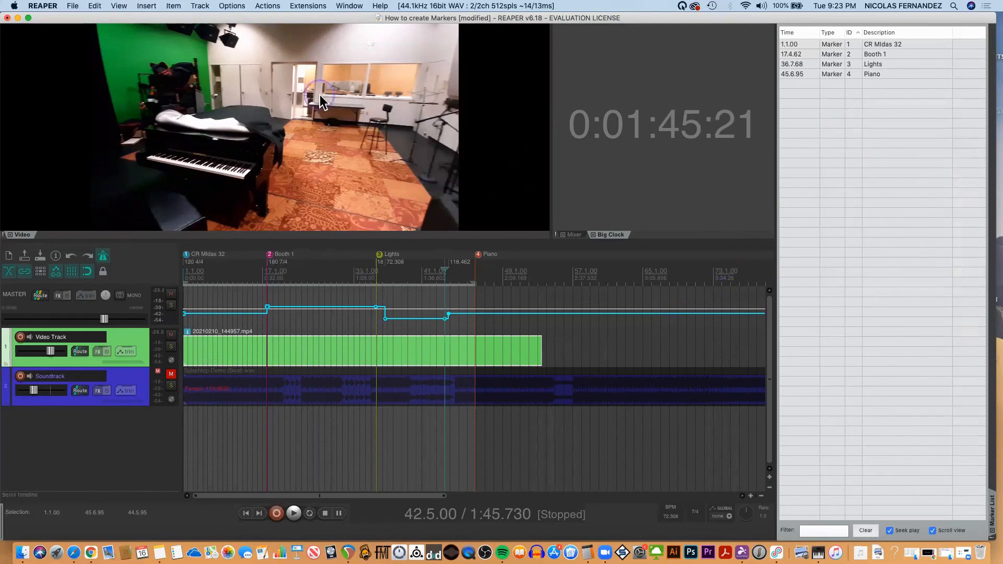
Load the saved "Test 2" marker set through the SWS marker utilities.
click(306, 6)
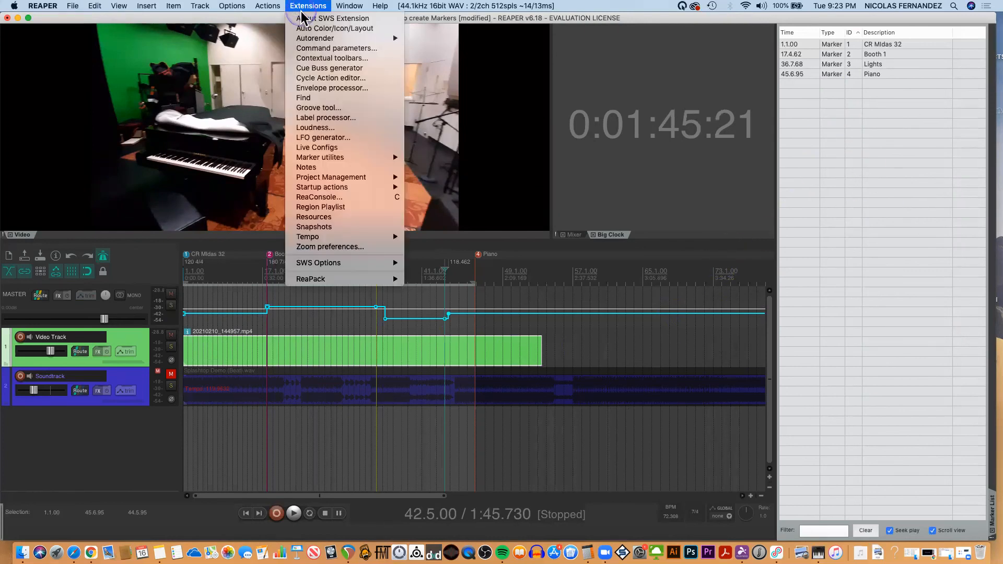
mouse_move(320, 158)
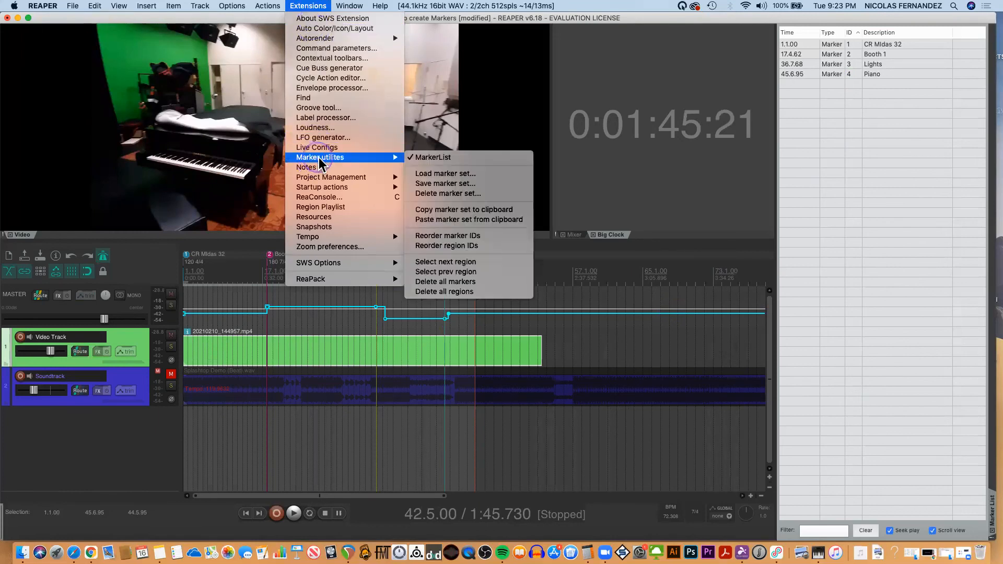
click(435, 174)
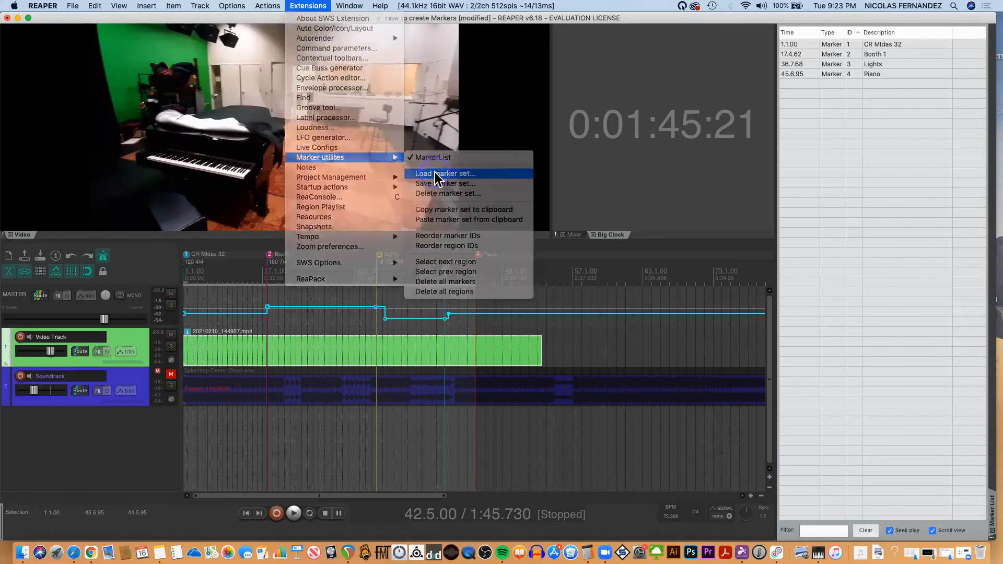
click(432, 155)
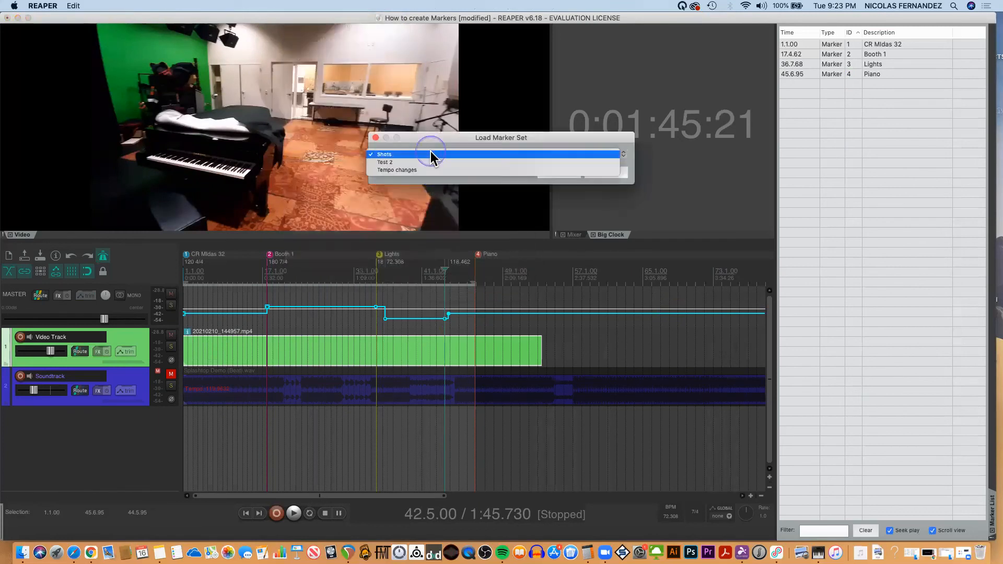
click(385, 163)
click(557, 175)
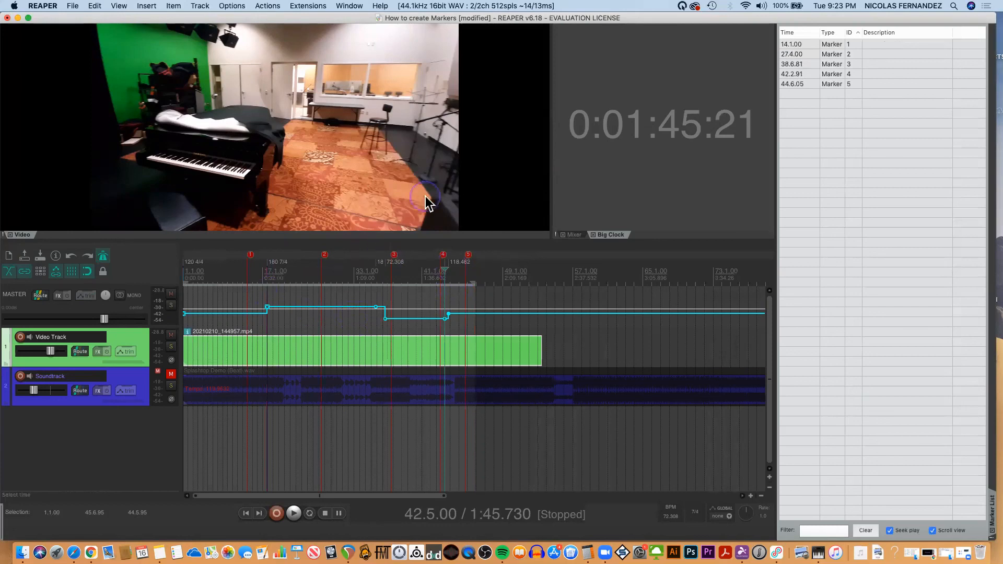
Load the saved "Shots" marker set to bring back the named scene markers.
click(306, 6)
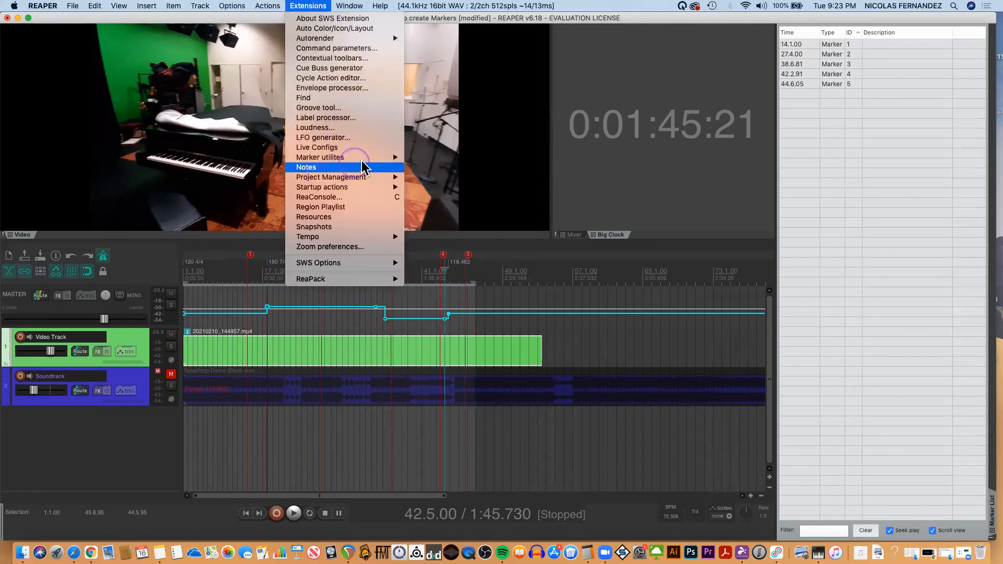
mouse_move(366, 157)
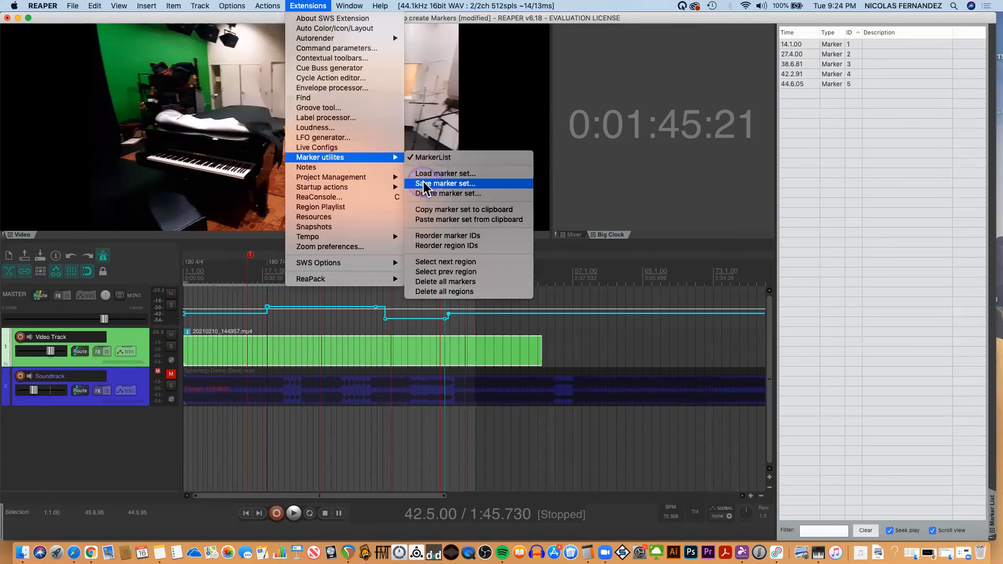
click(426, 173)
click(439, 156)
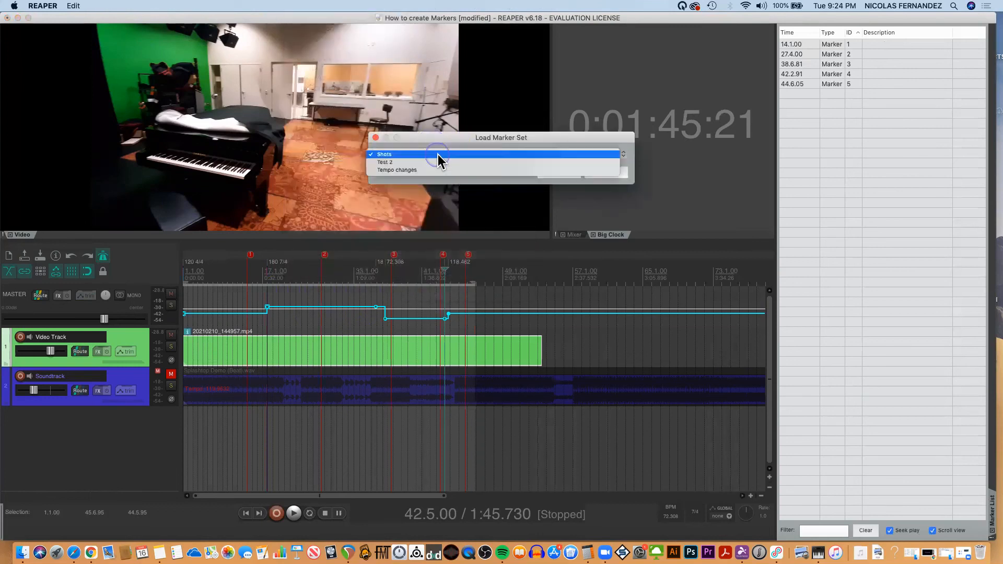
click(392, 155)
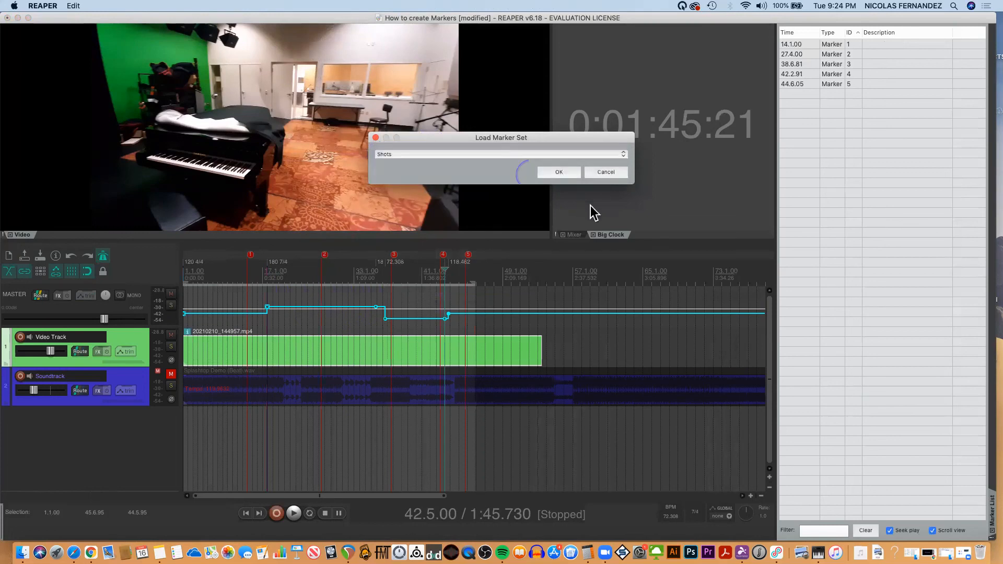
click(563, 173)
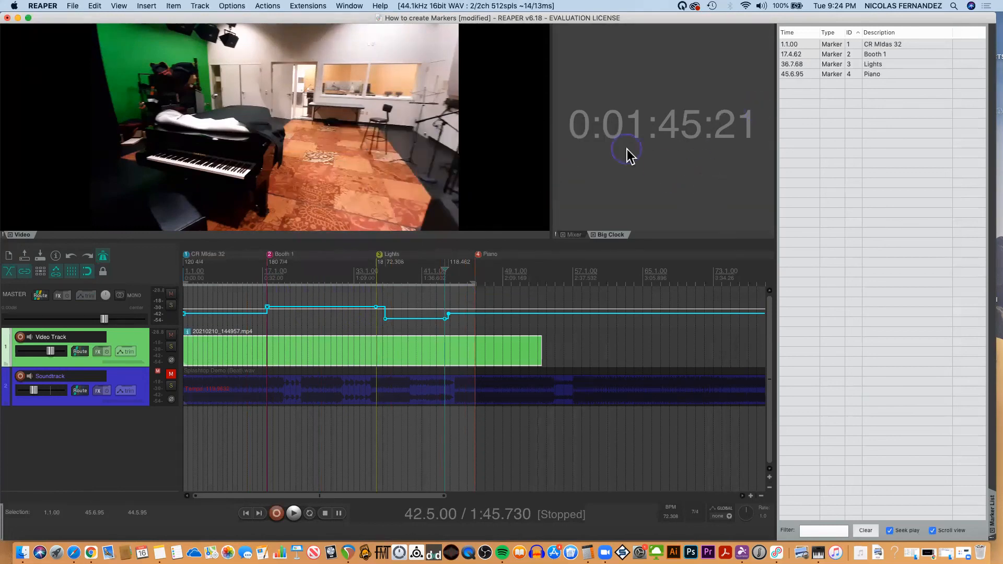